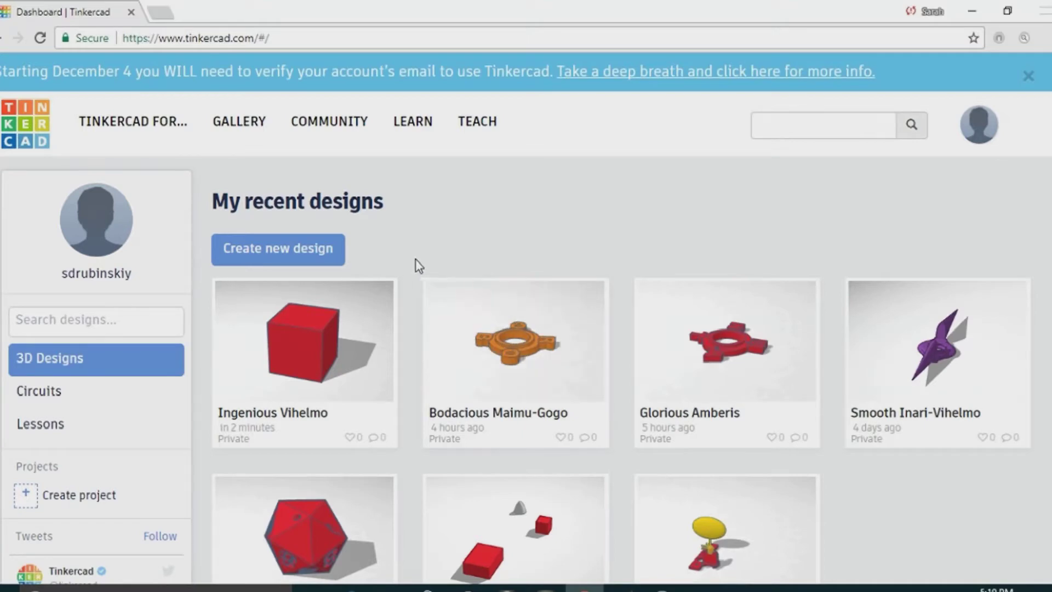
# - Create a new 3D design and place a solid red box near the middle of the workplane
pyautogui.click(280, 257)
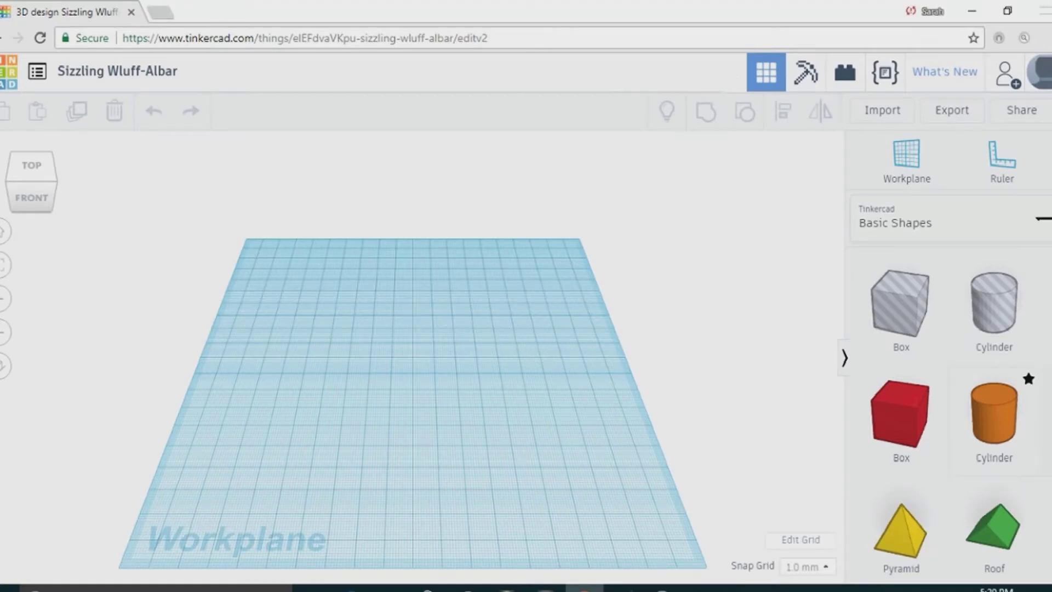
pyautogui.moveTo(880, 426); pyautogui.dragTo(393, 370)
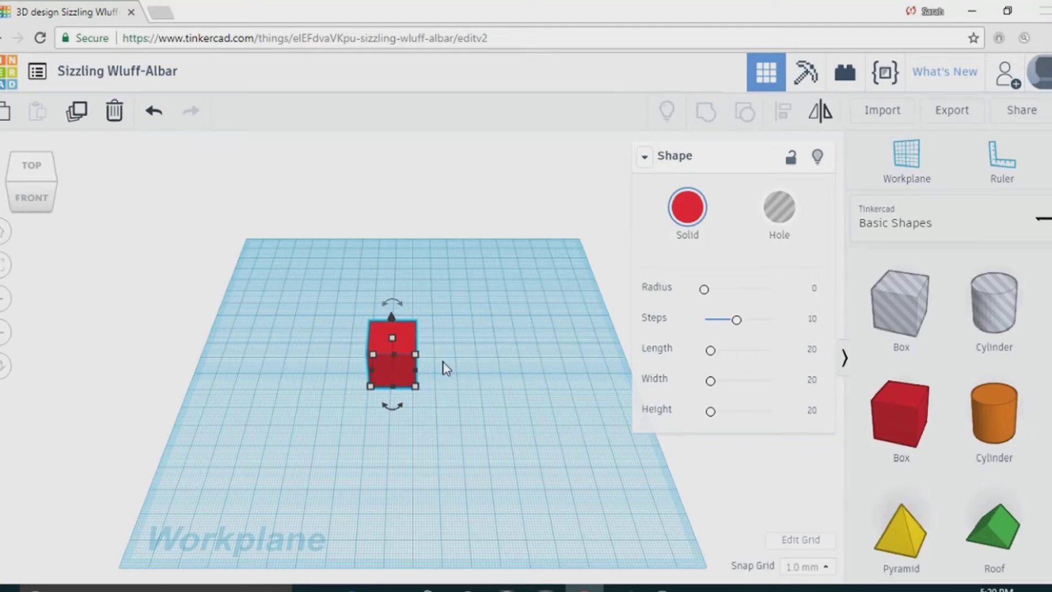
# - Examine the red box from closer and farther away and from several angles around it
pyautogui.scroll(5, 440, 417)
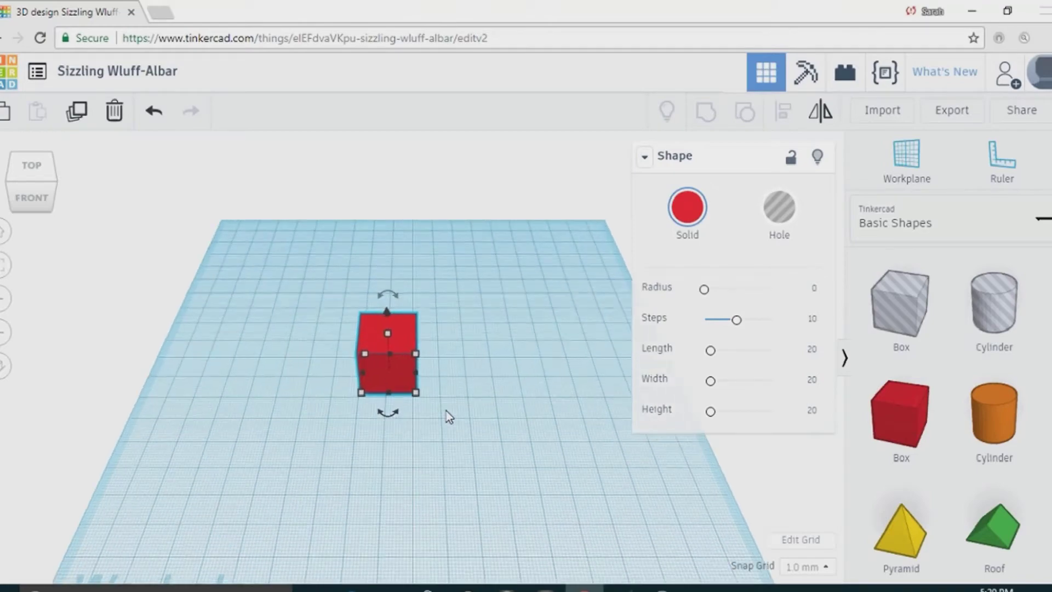
pyautogui.scroll(3, 471, 413)
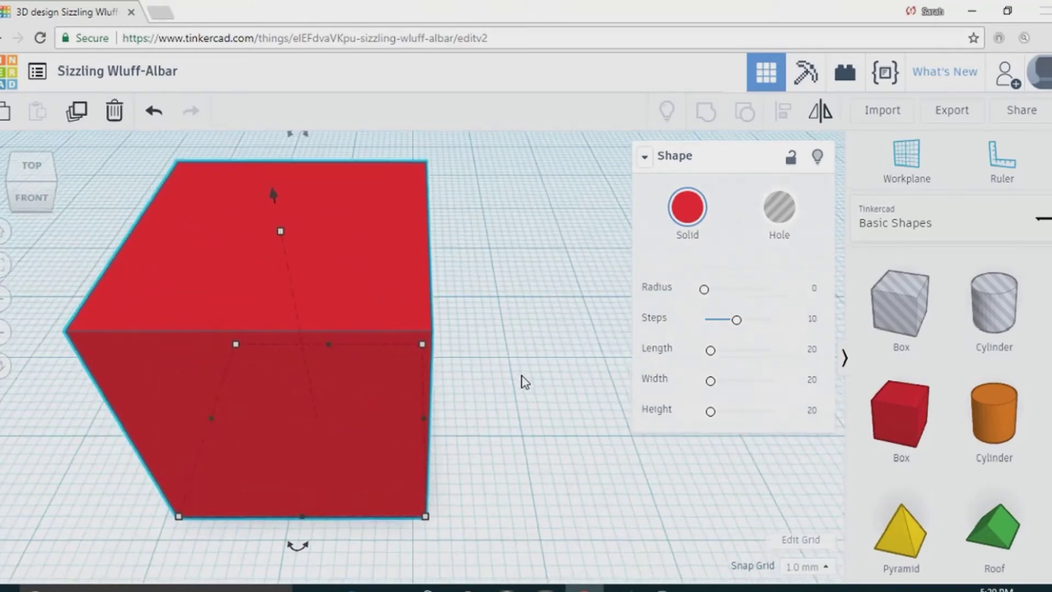
pyautogui.scroll(-5, 517, 375)
pyautogui.scroll(-6, 507, 370)
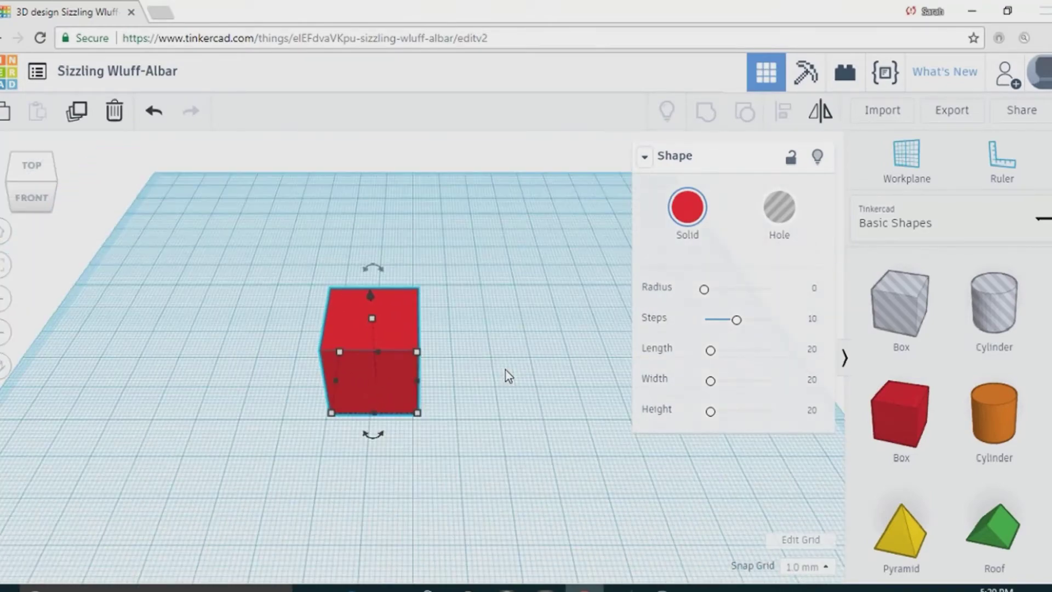
pyautogui.scroll(4, 470, 370)
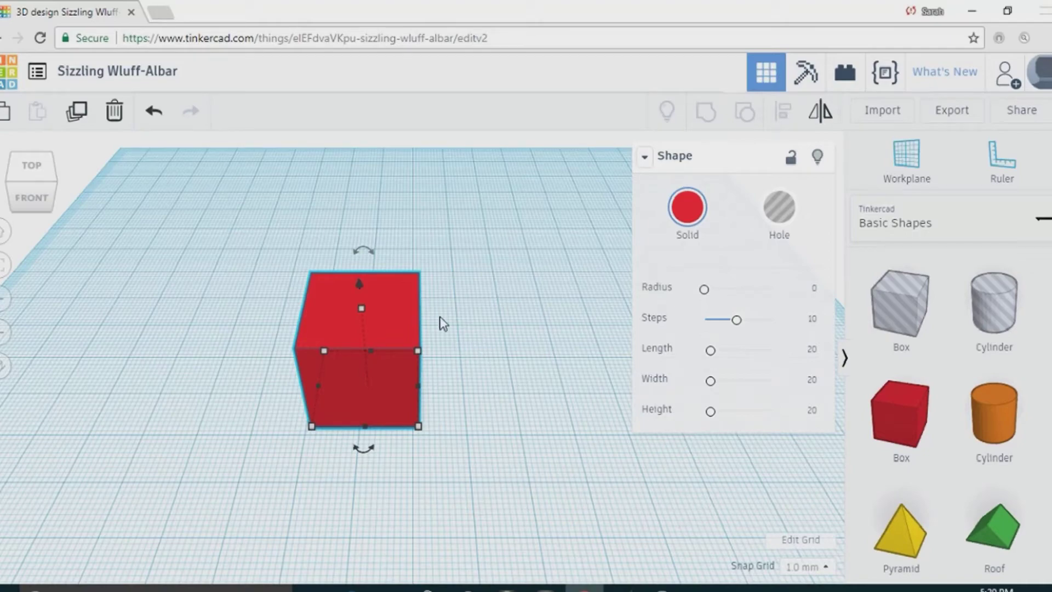
pyautogui.moveTo(481, 348); pyautogui.dragTo(211, 346, button='right')
pyautogui.moveTo(460, 340); pyautogui.dragTo(638, 282, button='right')
pyautogui.moveTo(195, 305); pyautogui.dragTo(359, 308, button='right')
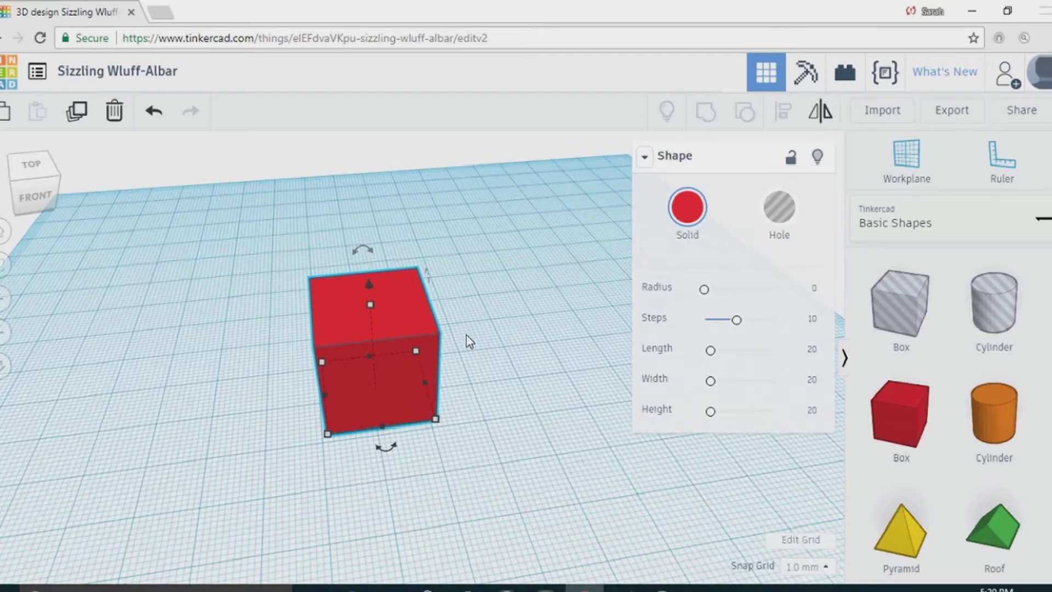
pyautogui.moveTo(466, 333); pyautogui.dragTo(602, 314, button='middle')
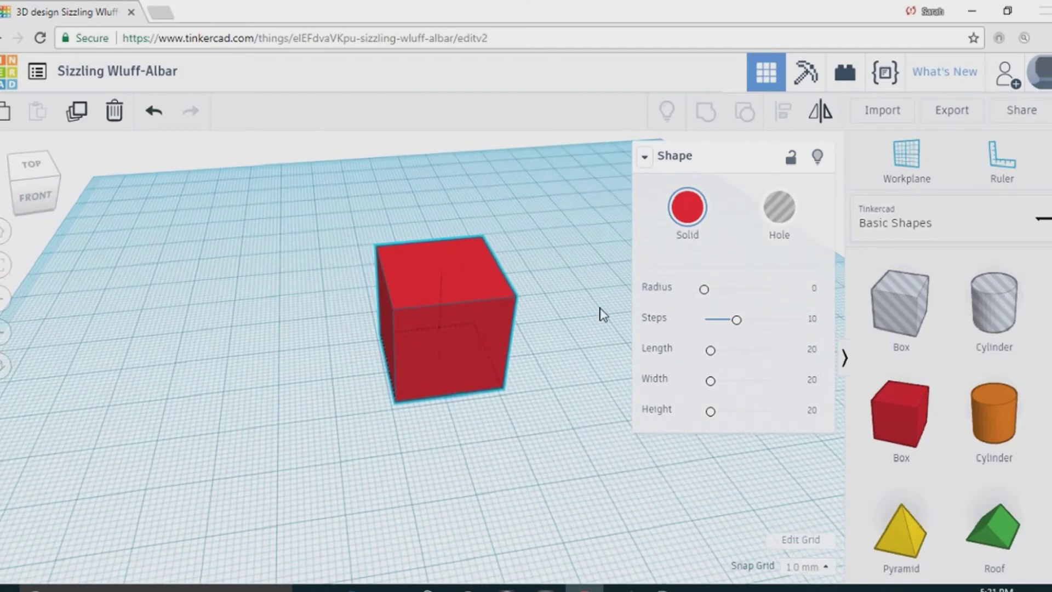
pyautogui.moveTo(603, 314); pyautogui.dragTo(459, 264, button='middle')
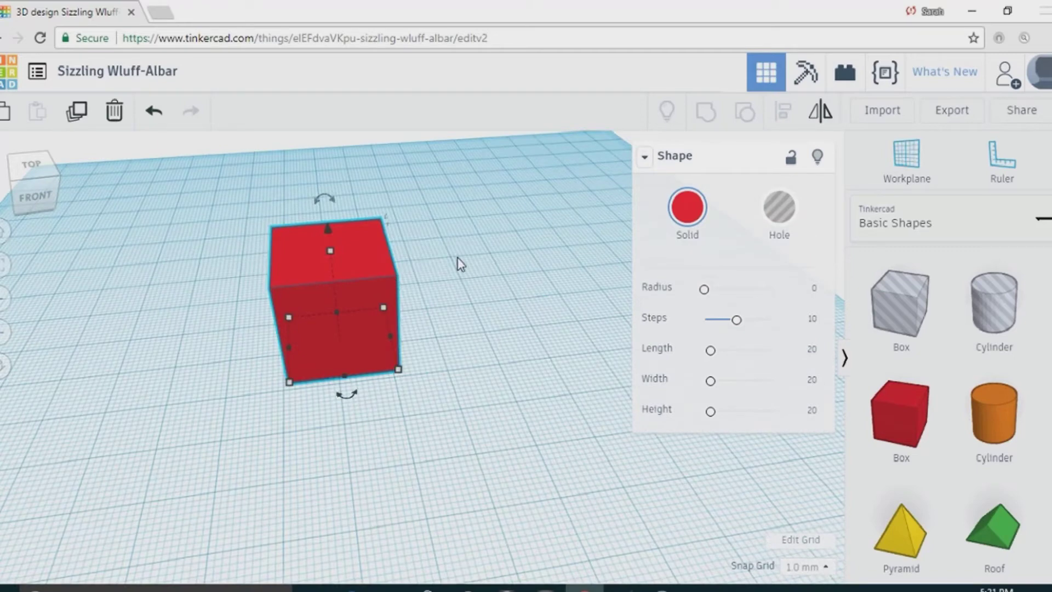
pyautogui.moveTo(459, 264); pyautogui.dragTo(435, 321, button='right')
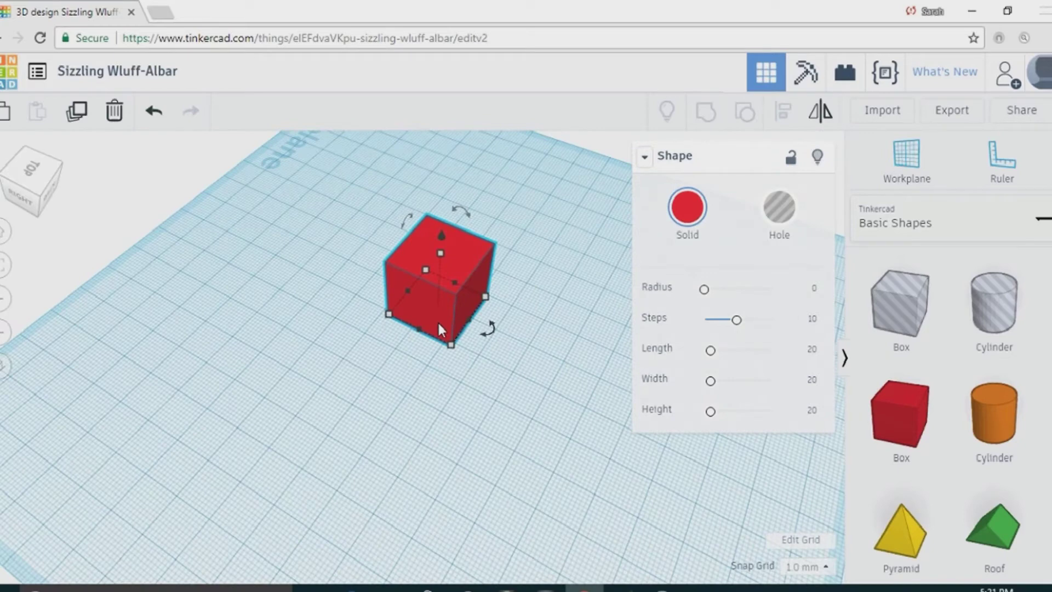
pyautogui.scroll(2, 289, 299)
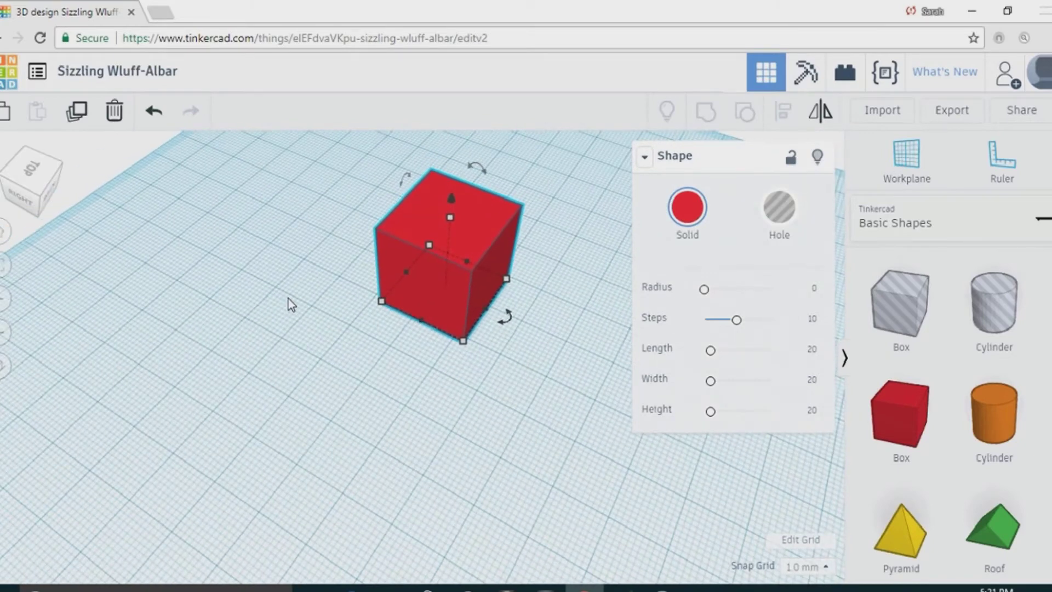
pyautogui.scroll(-2, 403, 333)
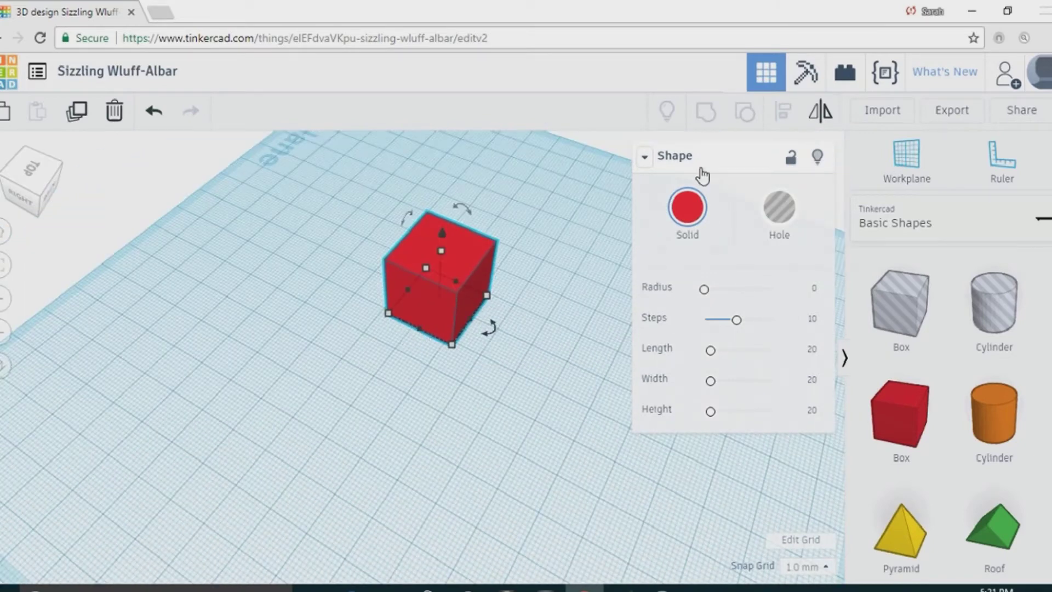
# - Try placing a second red box on the workplane beside the first one, and delete it
pyautogui.click(644, 156)
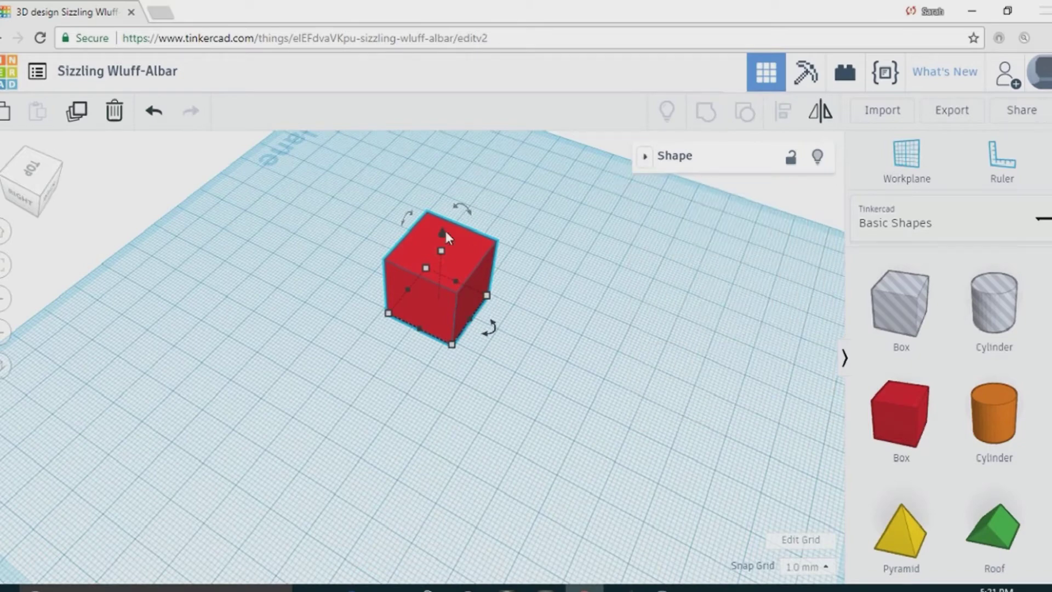
pyautogui.moveTo(444, 249)
pyautogui.moveTo(920, 429); pyautogui.dragTo(655, 323)
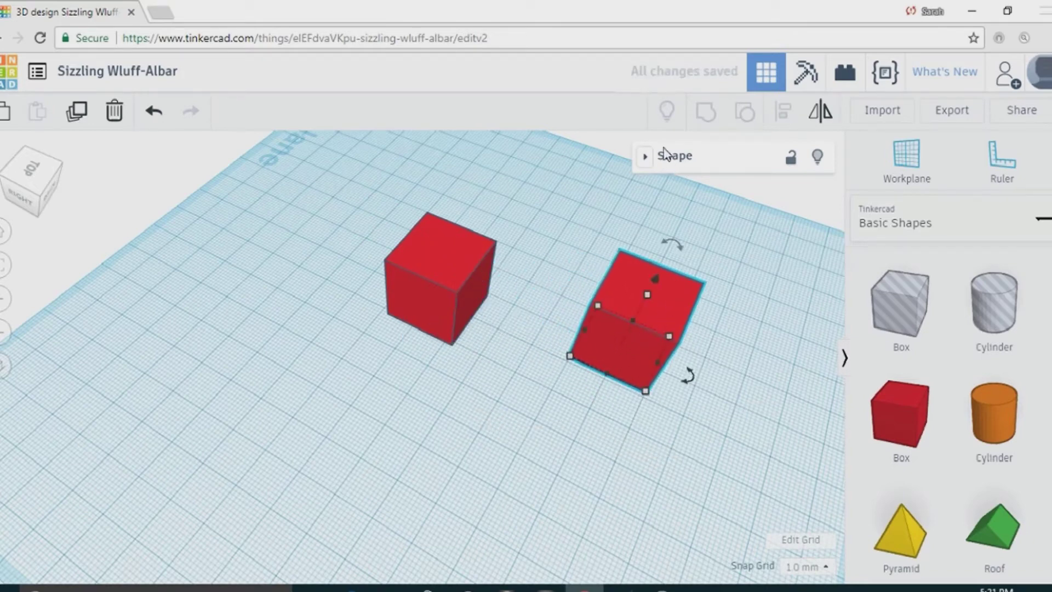
pyautogui.click(115, 111)
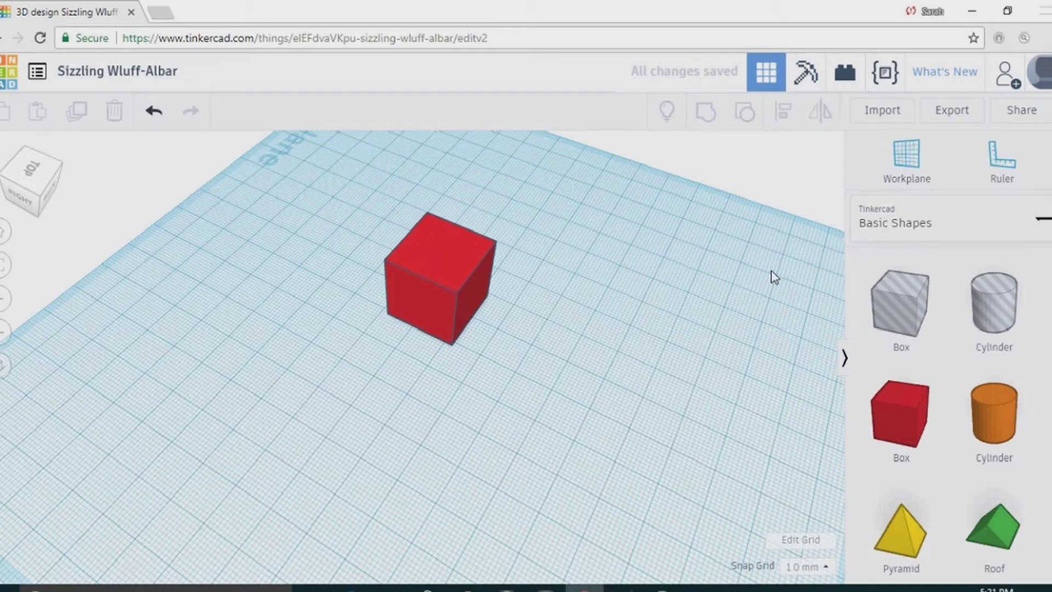
# - Set a new workplane on the cube's top face and place the number 8 from the Text shapes on it
pyautogui.click(907, 163)
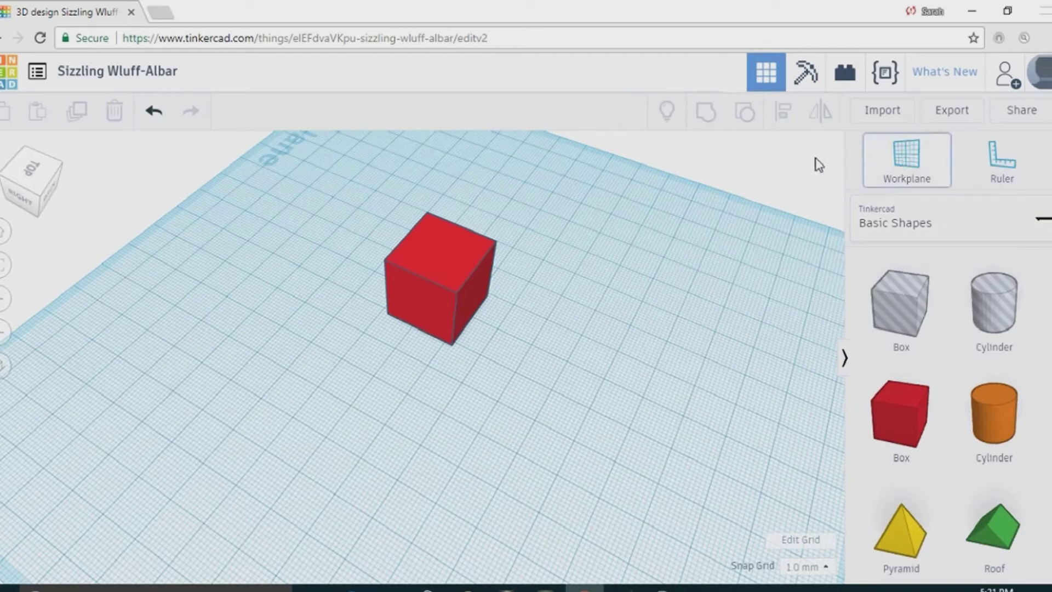
pyautogui.click(440, 253)
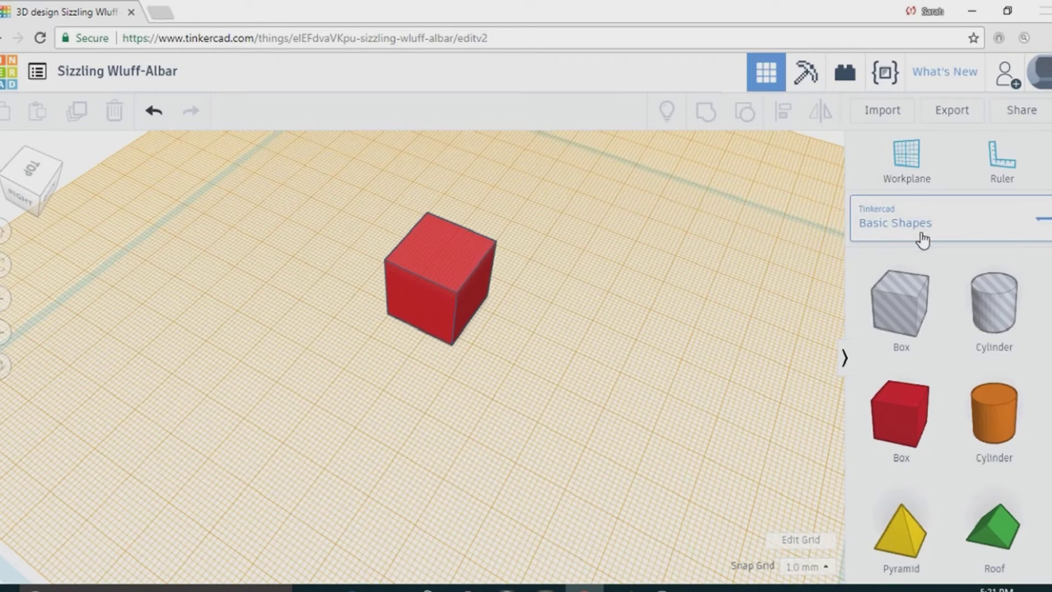
pyautogui.click(1039, 229)
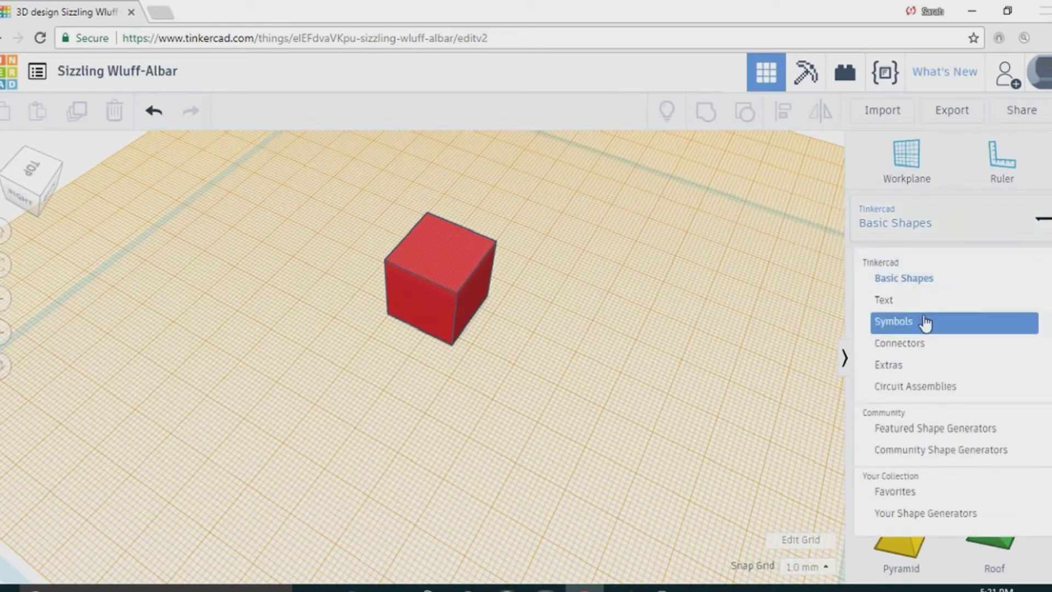
pyautogui.click(890, 303)
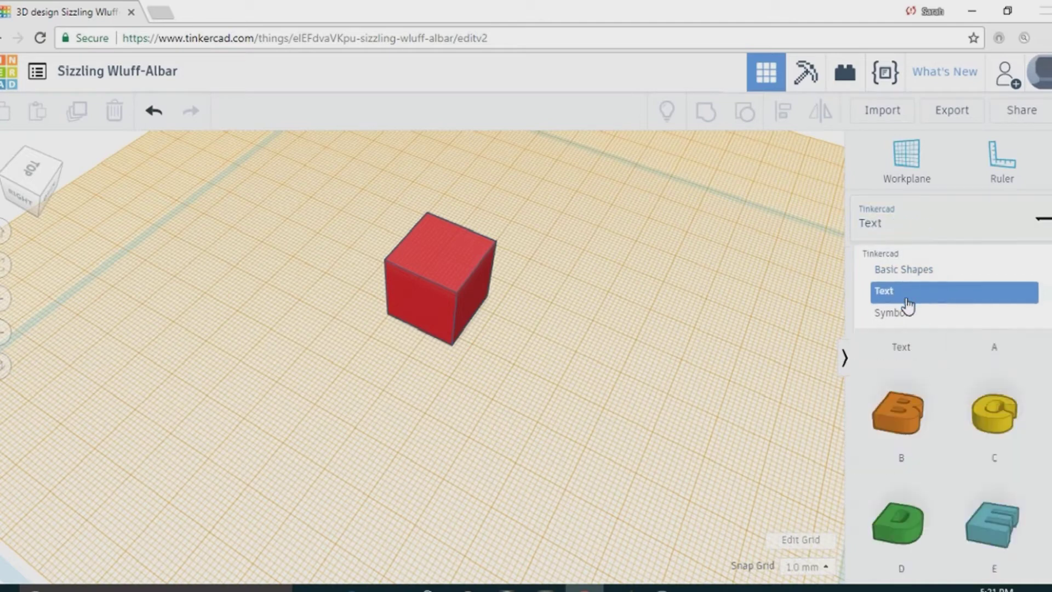
pyautogui.scroll(-10, 939, 352)
pyautogui.scroll(-15, 958, 383)
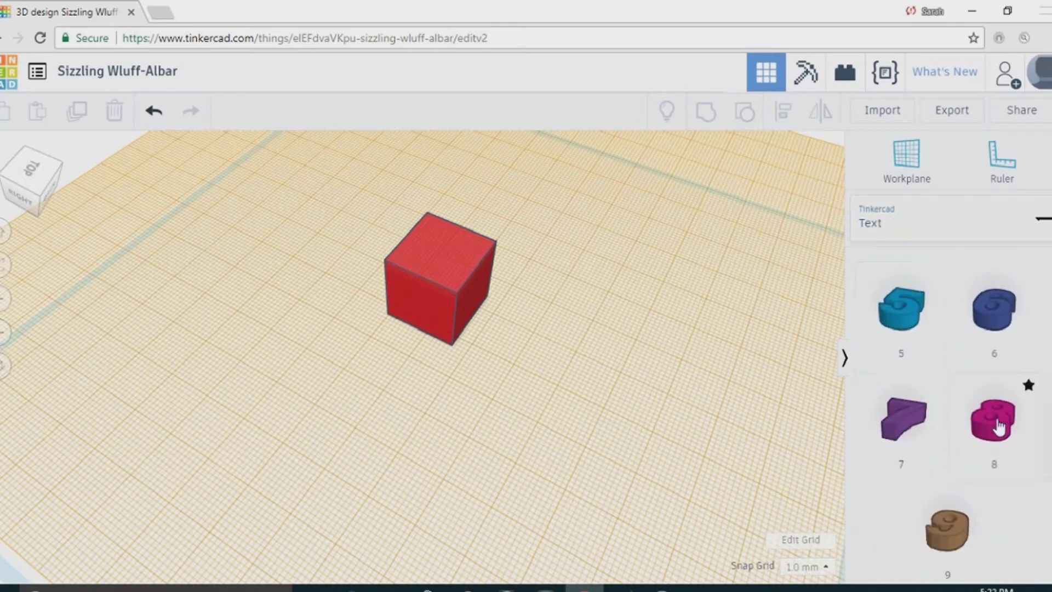
pyautogui.moveTo(515, 359); pyautogui.dragTo(608, 390, button='right')
pyautogui.moveTo(996, 430); pyautogui.dragTo(436, 253)
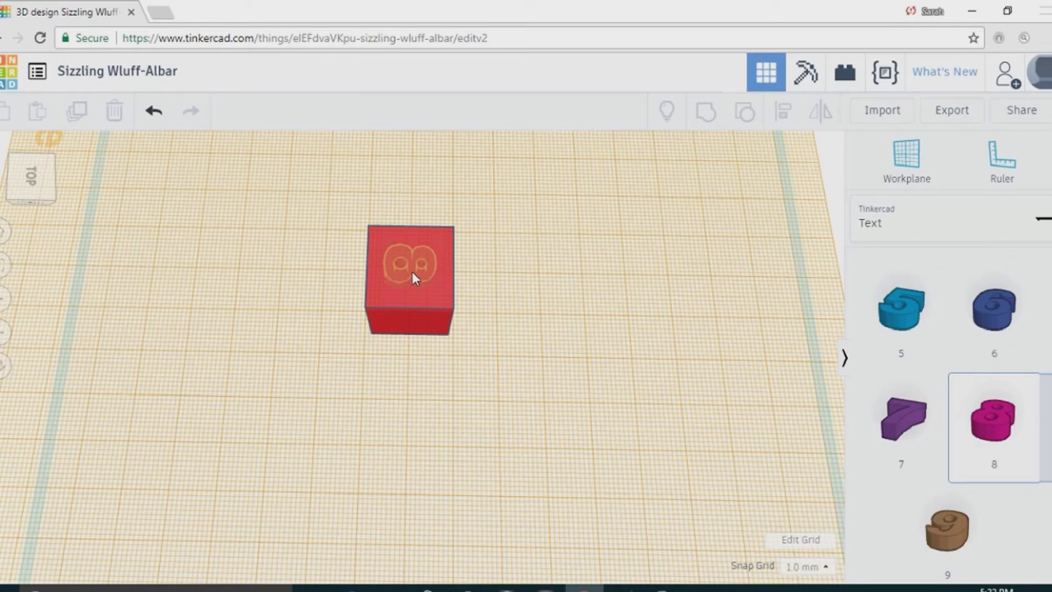
# - Try rotating the 8 by 90 degrees on the cube's top face, and undo the rotation
pyautogui.moveTo(412, 273); pyautogui.dragTo(473, 270)
pyautogui.click(472, 268)
pyautogui.write('90')
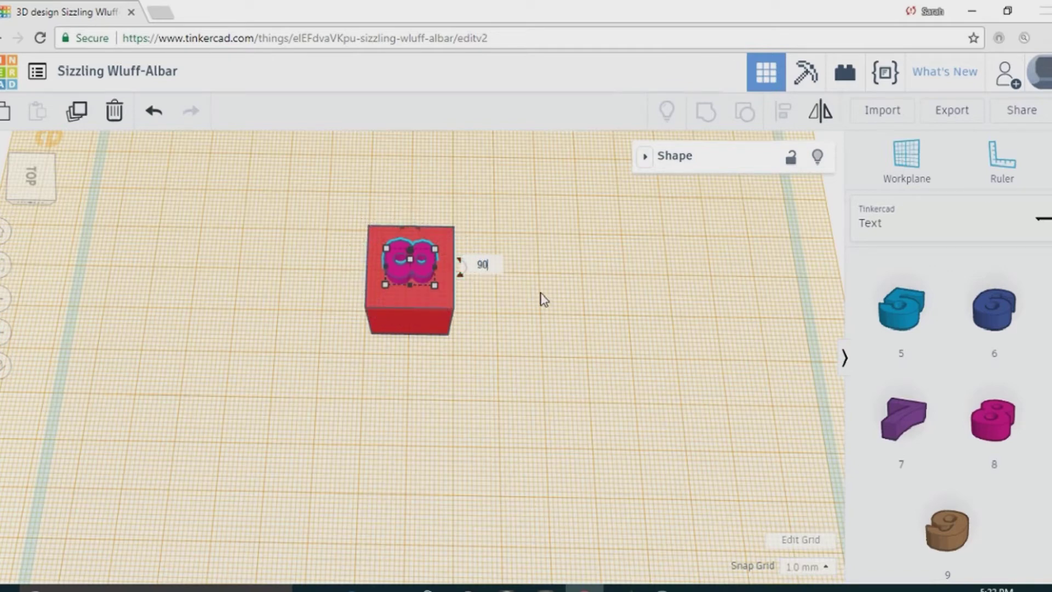
pyautogui.press('Return')
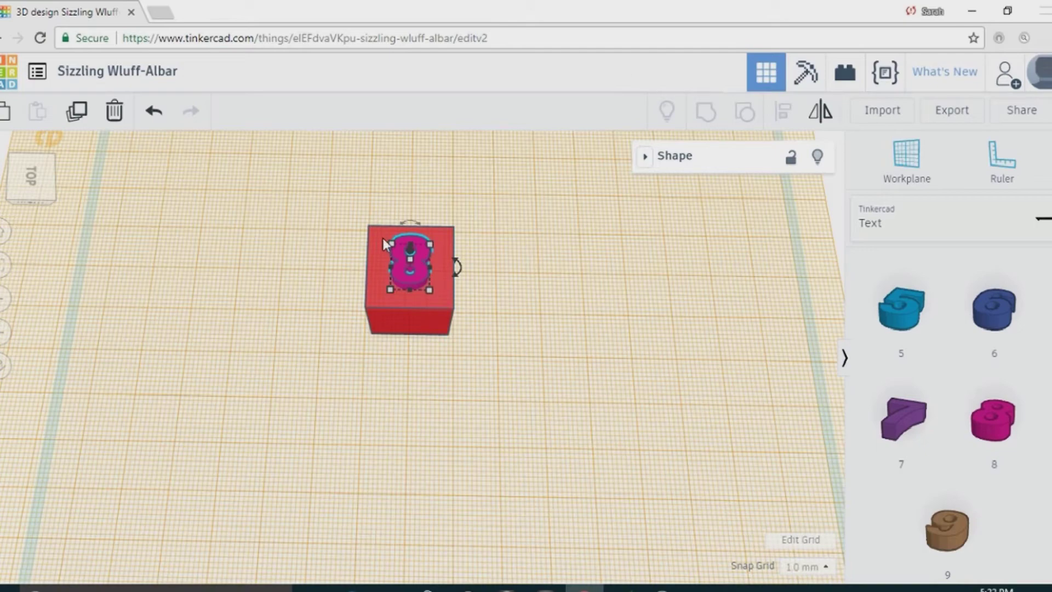
pyautogui.hotkey('ctrl', 'z')
# - Push the 8 about 3 mm down into the cube's top face and turn it into a hole
pyautogui.moveTo(401, 344); pyautogui.dragTo(550, 359, button='right')
pyautogui.moveTo(304, 347); pyautogui.dragTo(360, 291, button='middle')
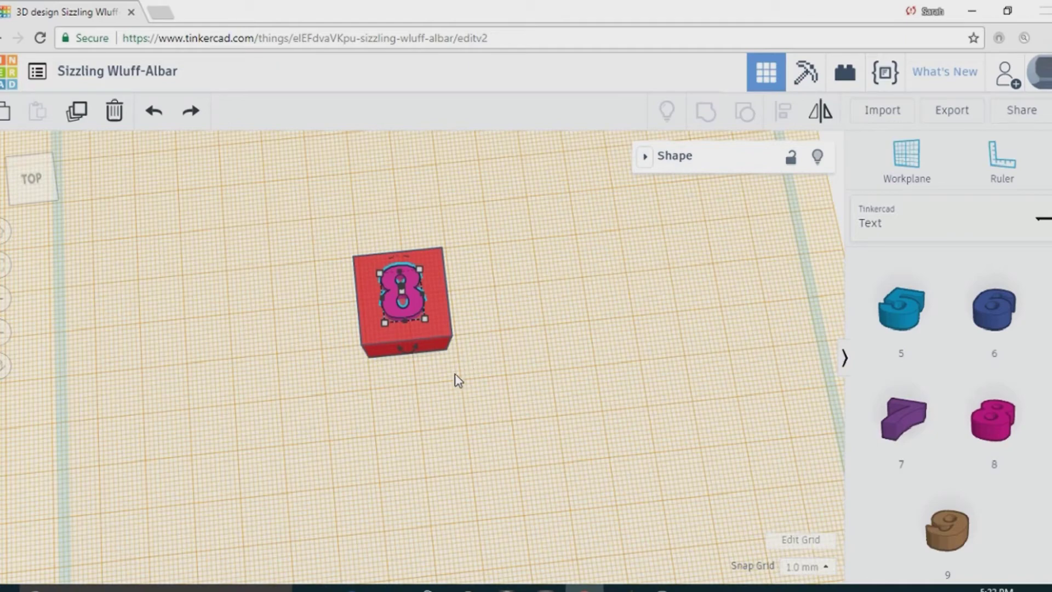
pyautogui.moveTo(452, 373)
pyautogui.mouseDown(button='right')
pyautogui.moveTo(458, 274)
pyautogui.moveTo(456, 353)
pyautogui.mouseUp(button='right')
pyautogui.moveTo(407, 250)
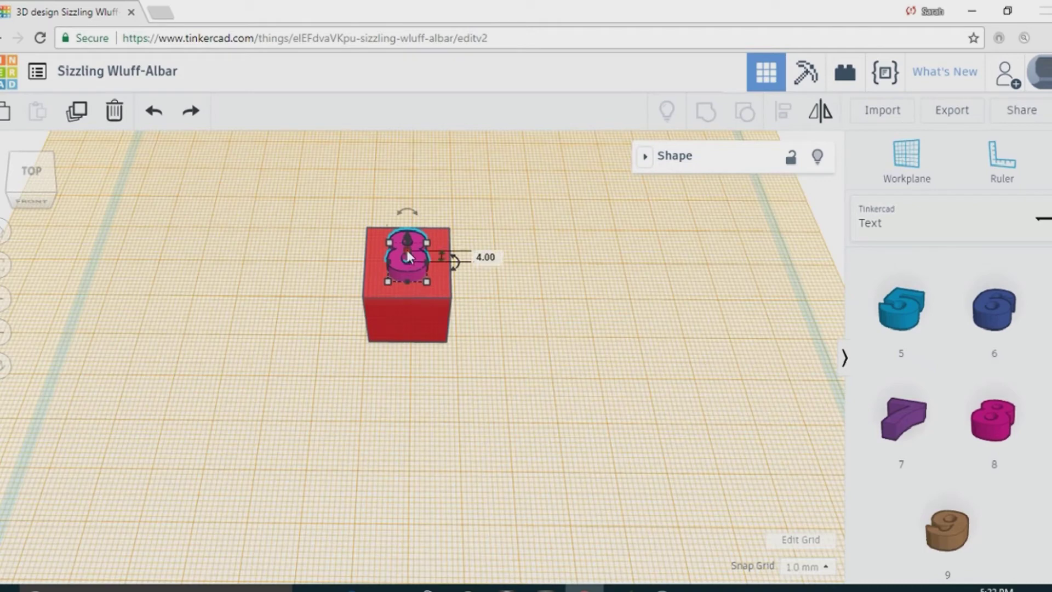
pyautogui.moveTo(407, 250)
pyautogui.mouseDown()
pyautogui.moveTo(405, 189)
pyautogui.moveTo(406, 269)
pyautogui.mouseUp()
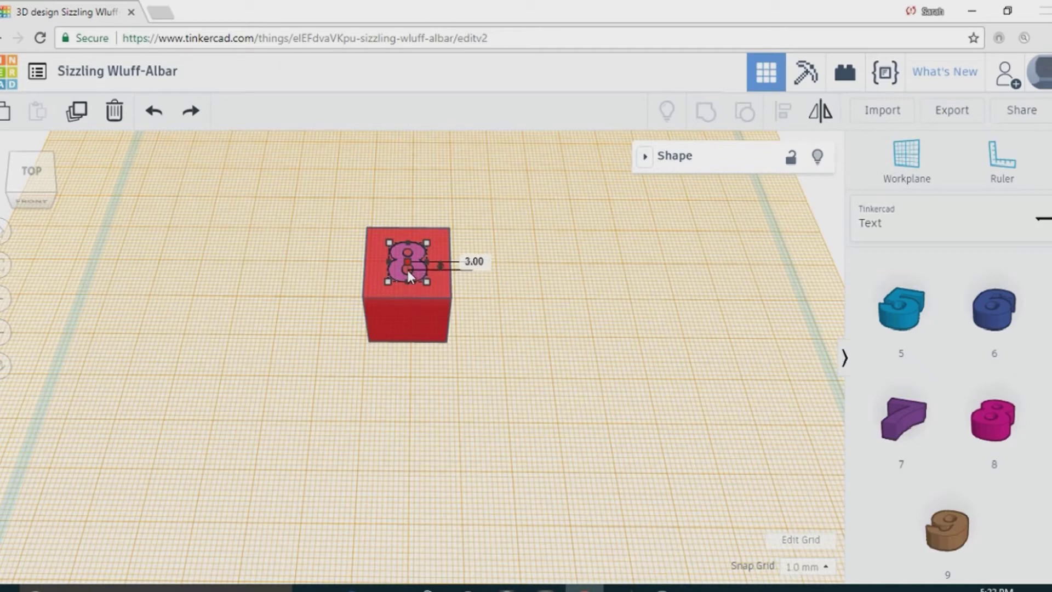
pyautogui.moveTo(406, 267); pyautogui.dragTo(406, 267)
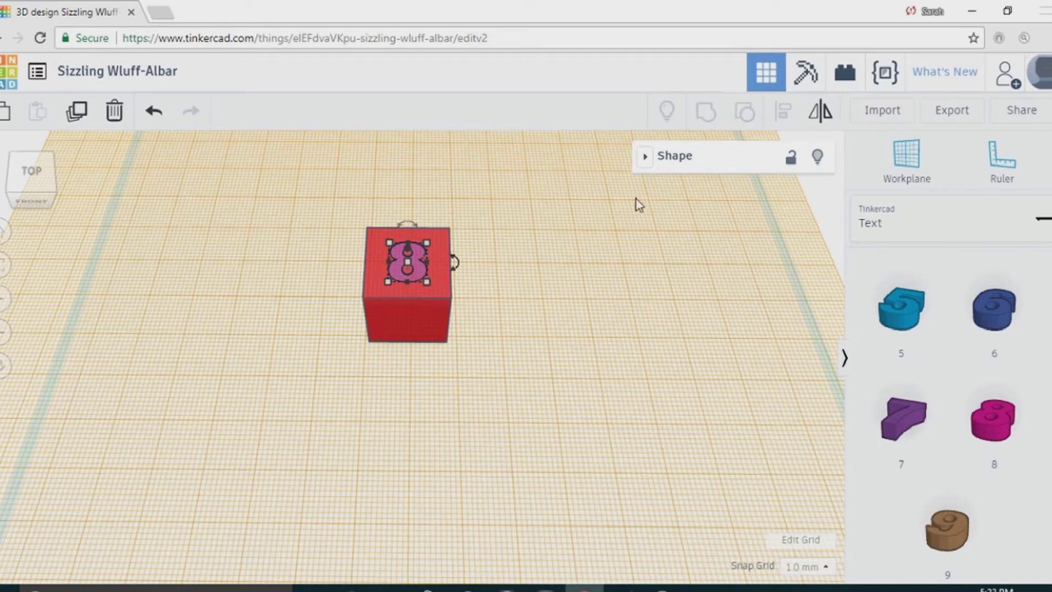
pyautogui.click(646, 157)
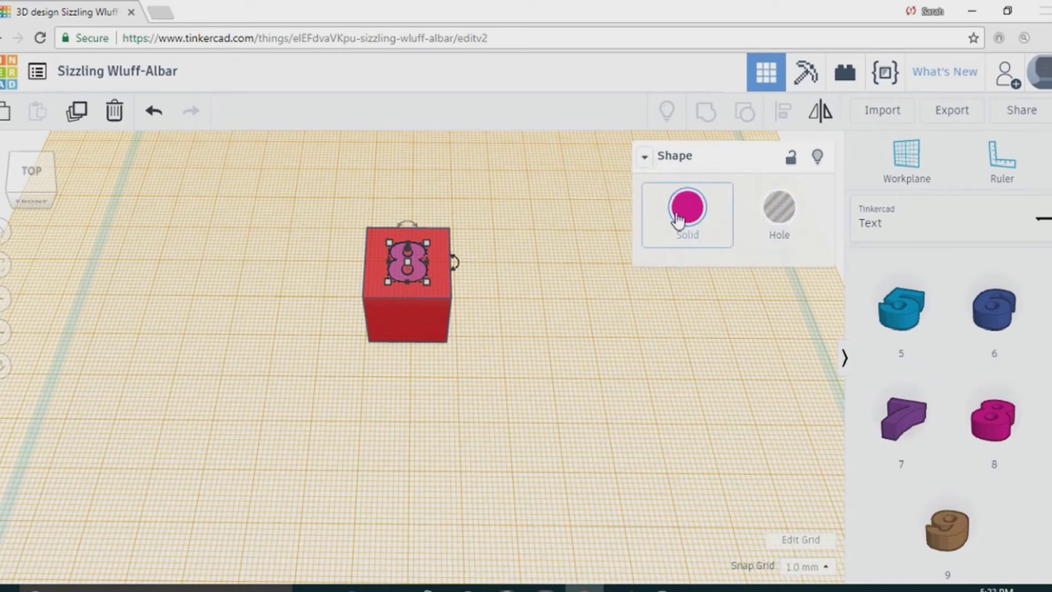
pyautogui.click(777, 219)
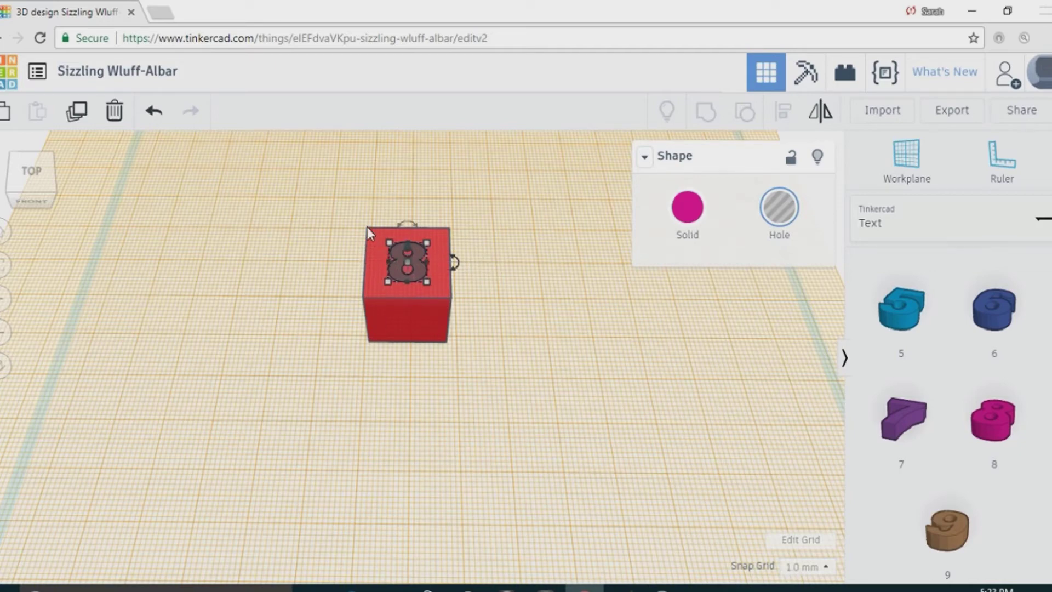
# - Align the 8 hole with the cube so it is centred on the top face in both directions
pyautogui.moveTo(338, 208); pyautogui.dragTo(479, 336)
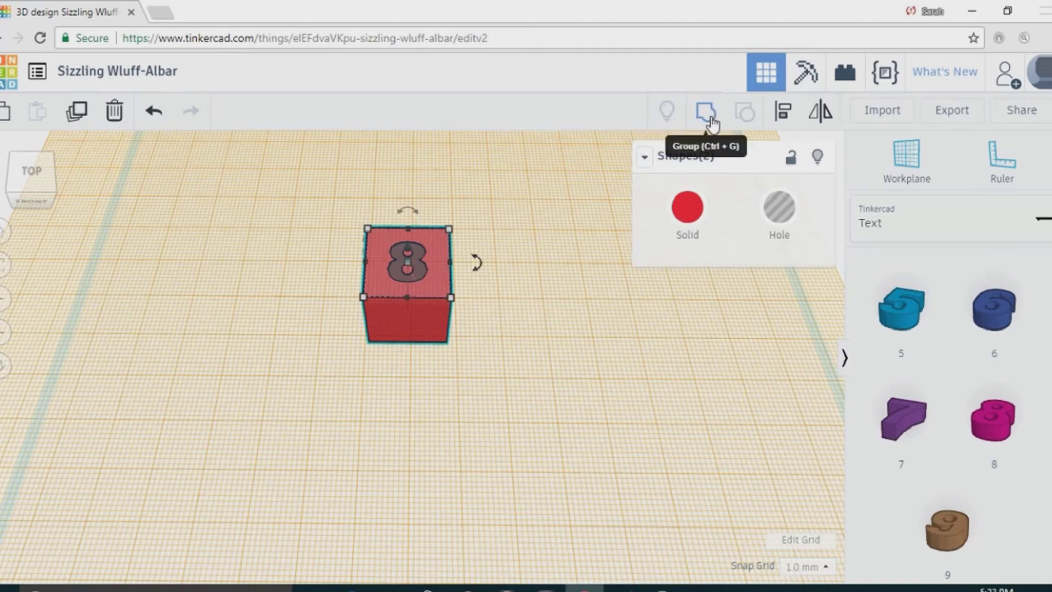
pyautogui.click(785, 116)
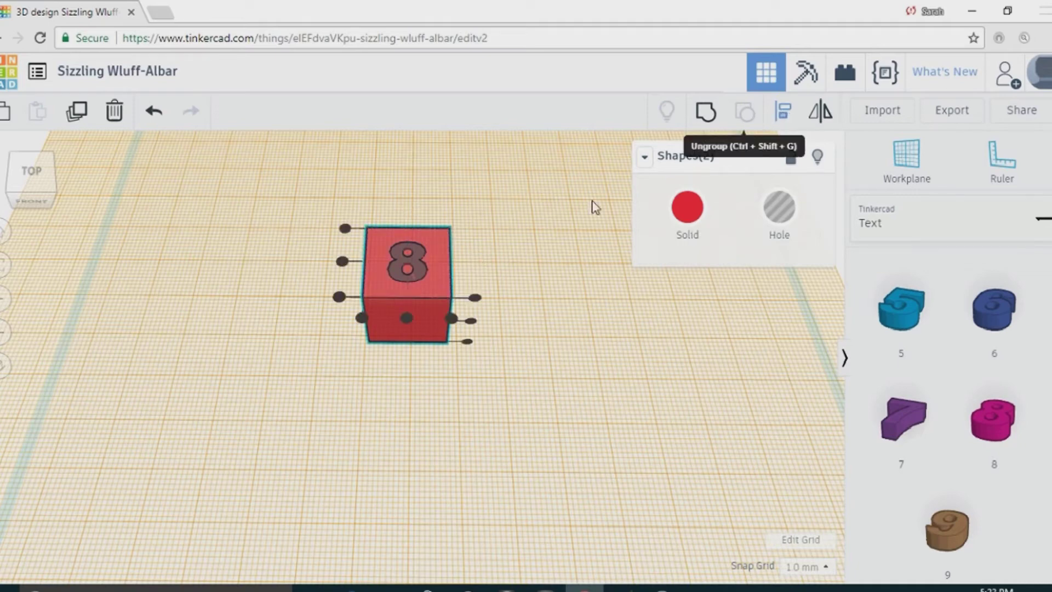
pyautogui.moveTo(509, 250); pyautogui.dragTo(508, 300, button='right')
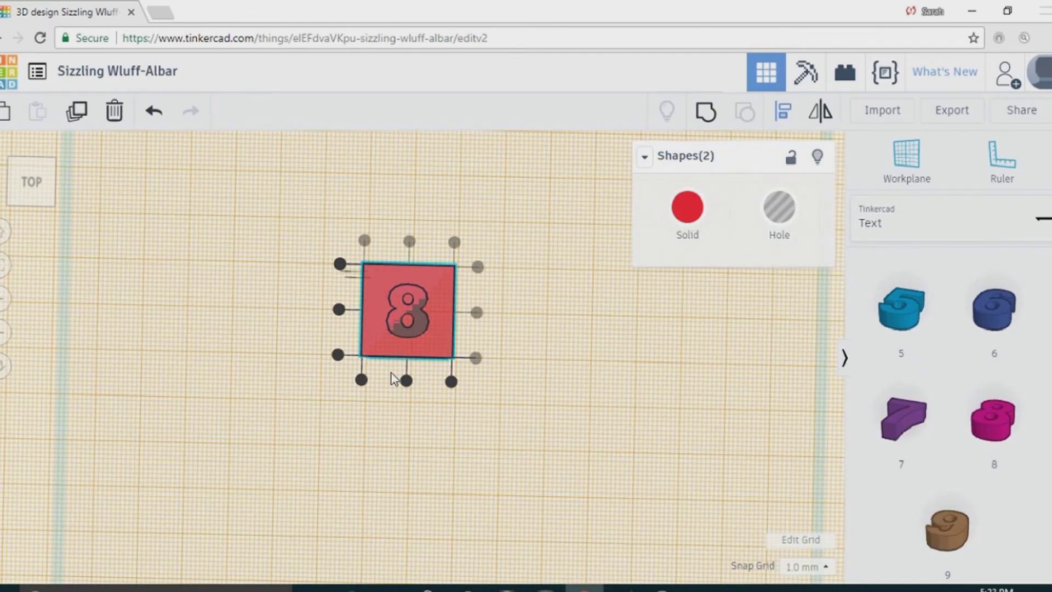
pyautogui.click(339, 310)
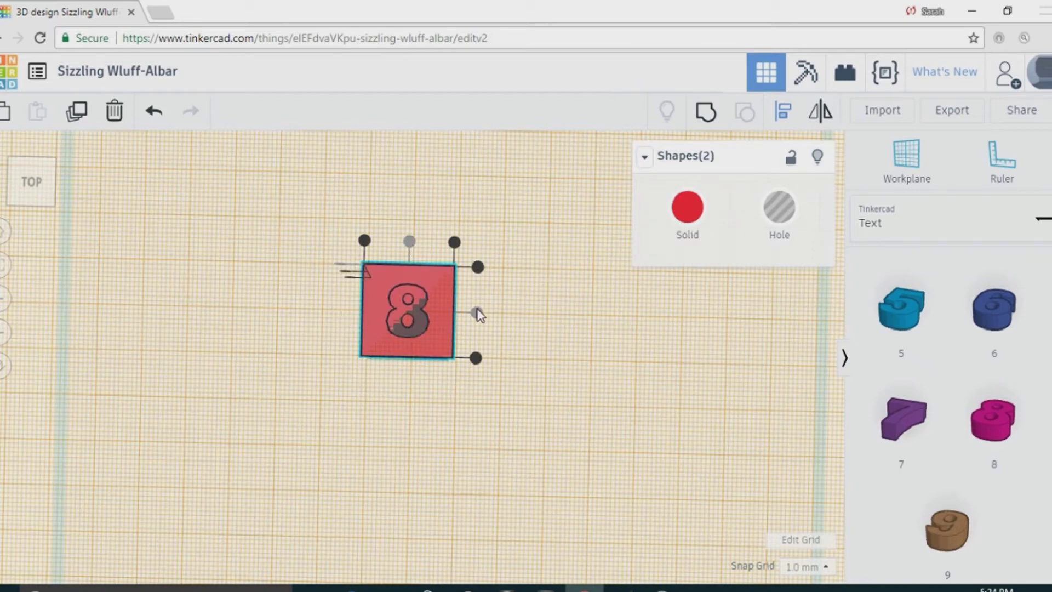
pyautogui.moveTo(516, 345); pyautogui.dragTo(399, 363, button='right')
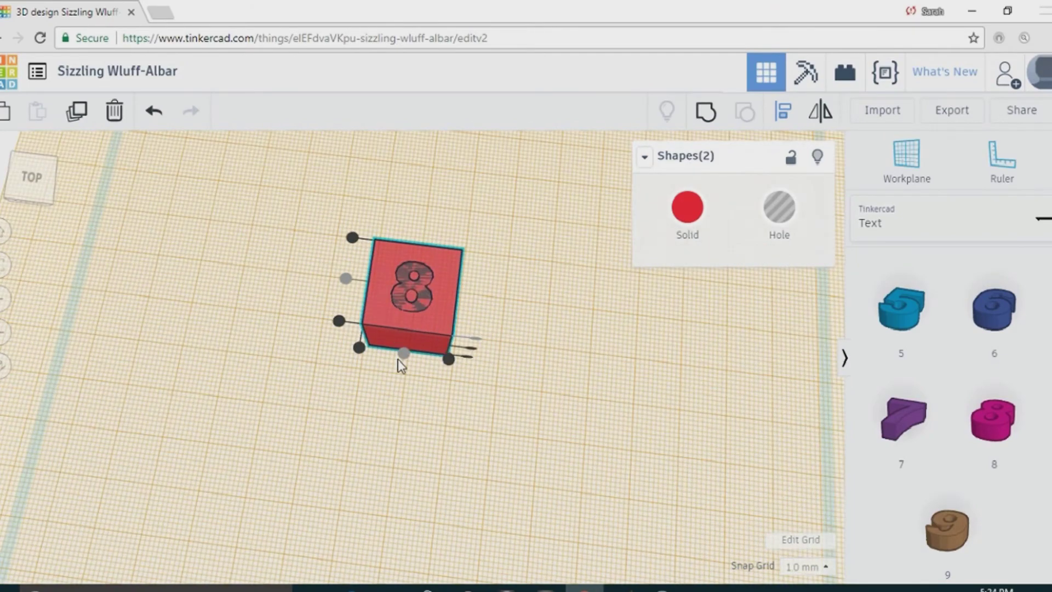
pyautogui.click(337, 323)
pyautogui.click(346, 280)
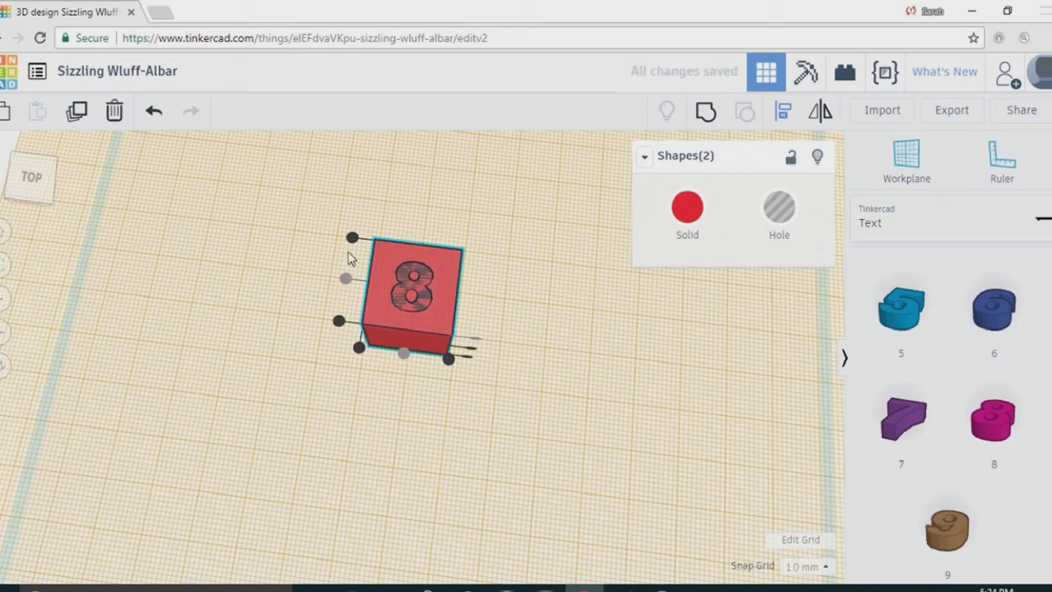
# - Try aligning the 8 hole with the cube's back and front edges, and centre it on the top face again
pyautogui.click(352, 238)
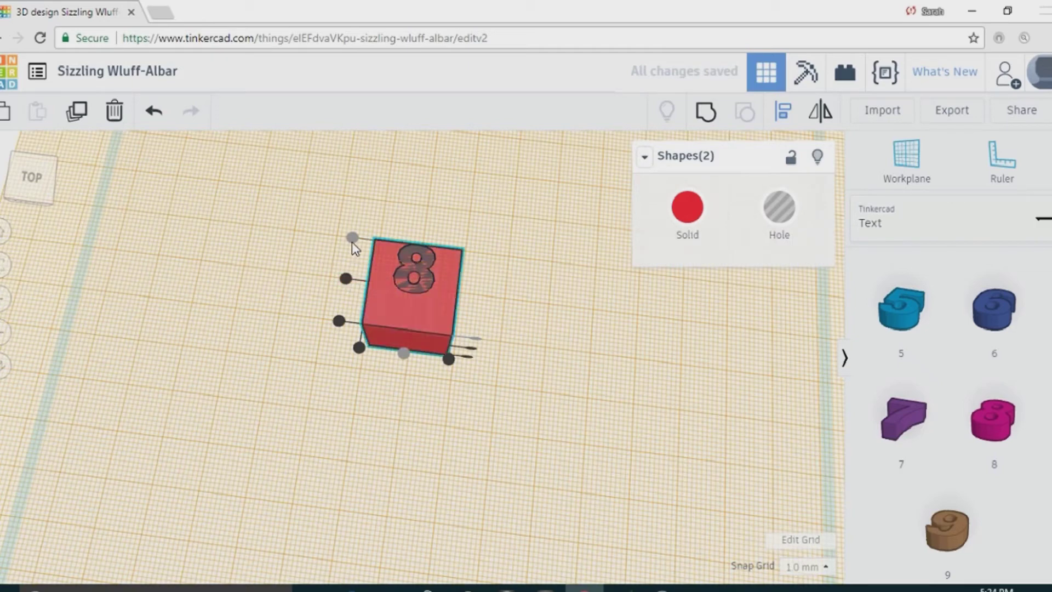
pyautogui.click(346, 278)
pyautogui.click(338, 321)
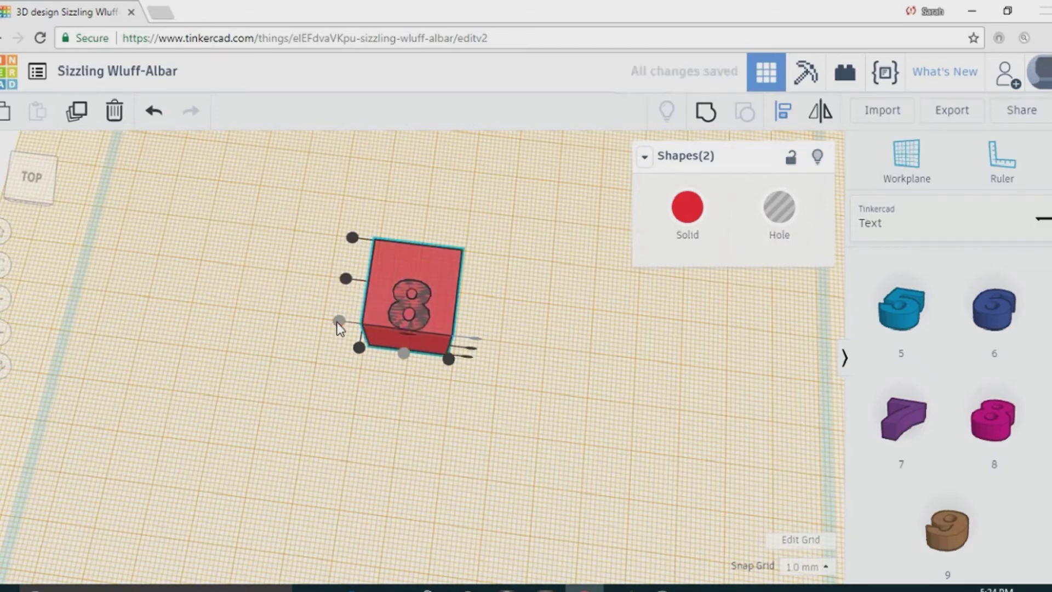
pyautogui.click(346, 278)
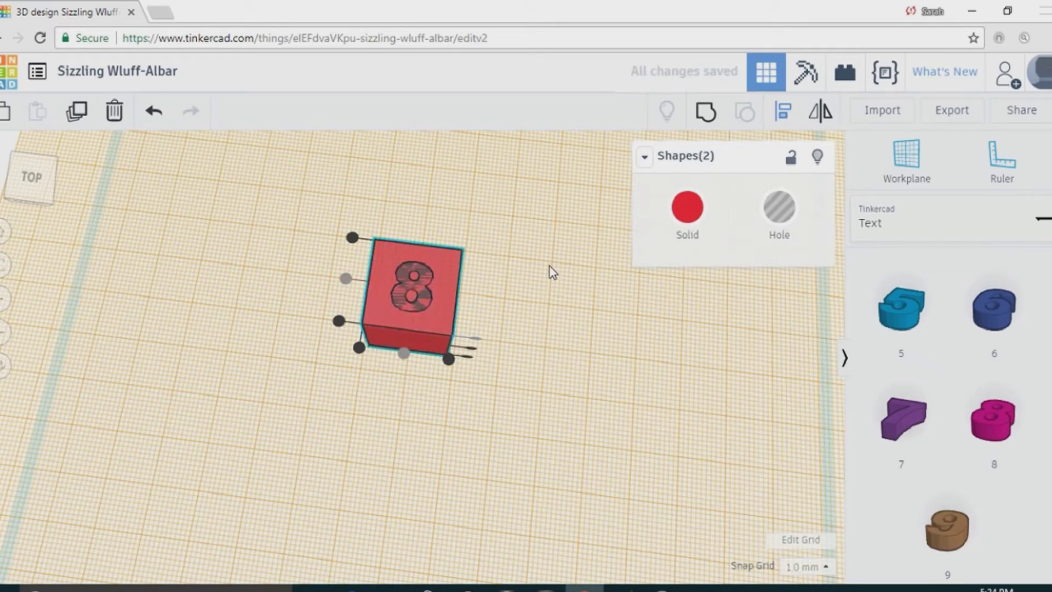
# - Select the cube together with the 8 hole and group them to cut the number into the top face
pyautogui.moveTo(551, 253); pyautogui.dragTo(557, 300, button='right')
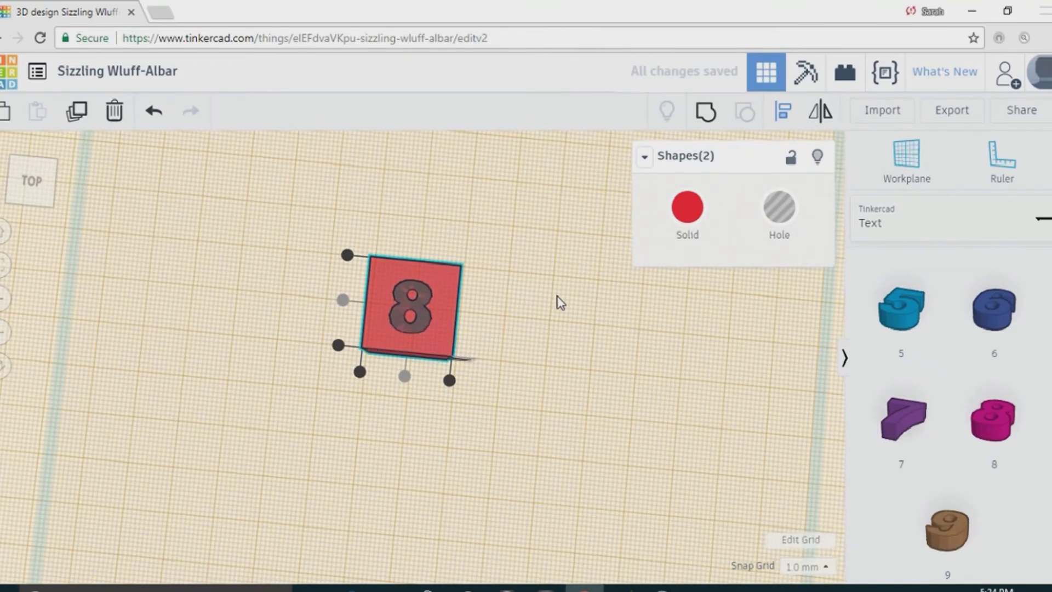
pyautogui.click(541, 305)
pyautogui.moveTo(308, 221); pyautogui.dragTo(527, 380)
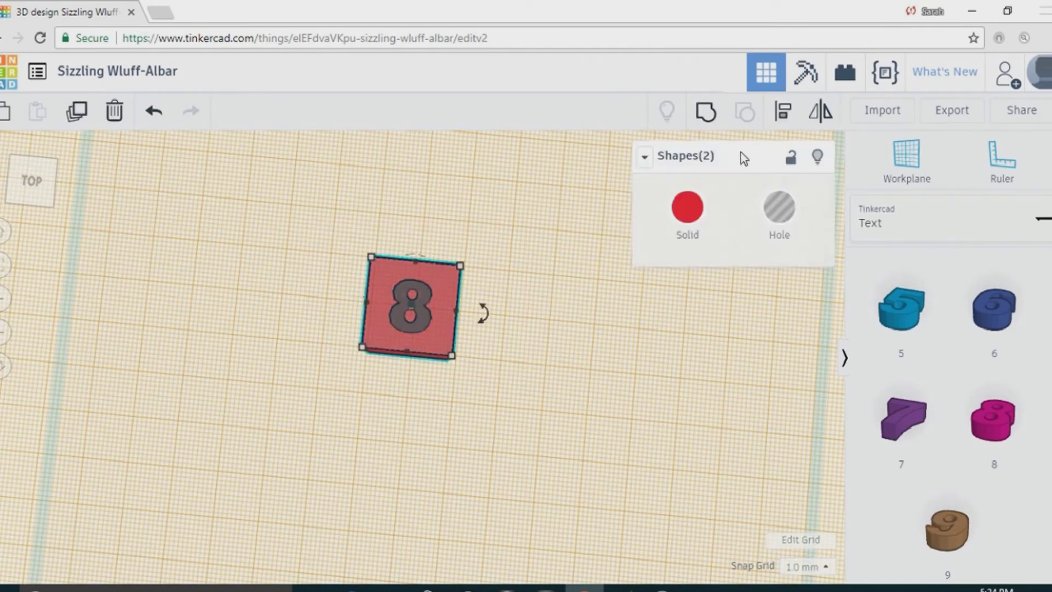
pyautogui.click(712, 122)
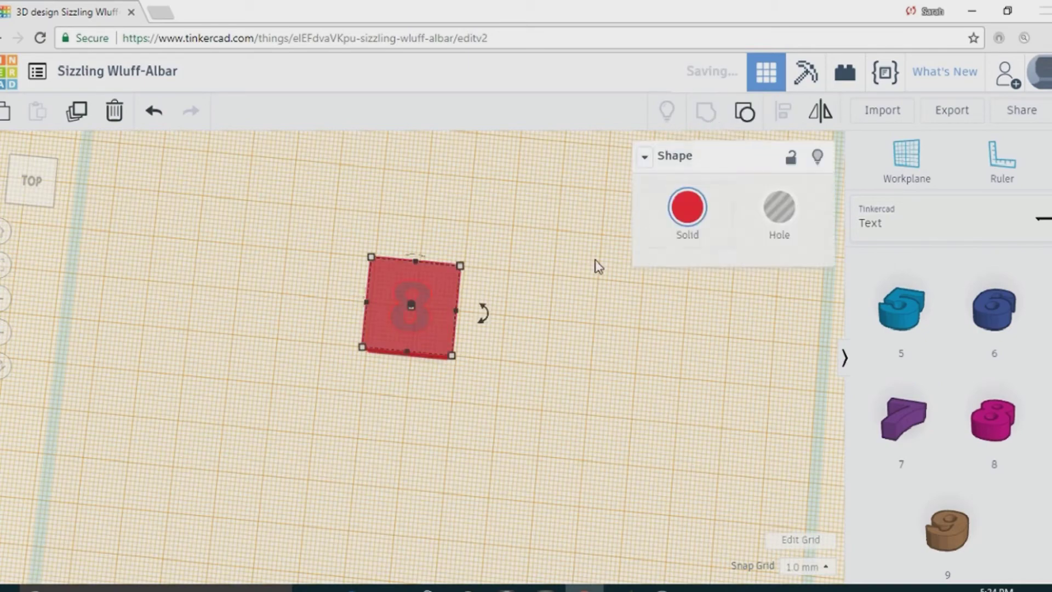
pyautogui.click(555, 320)
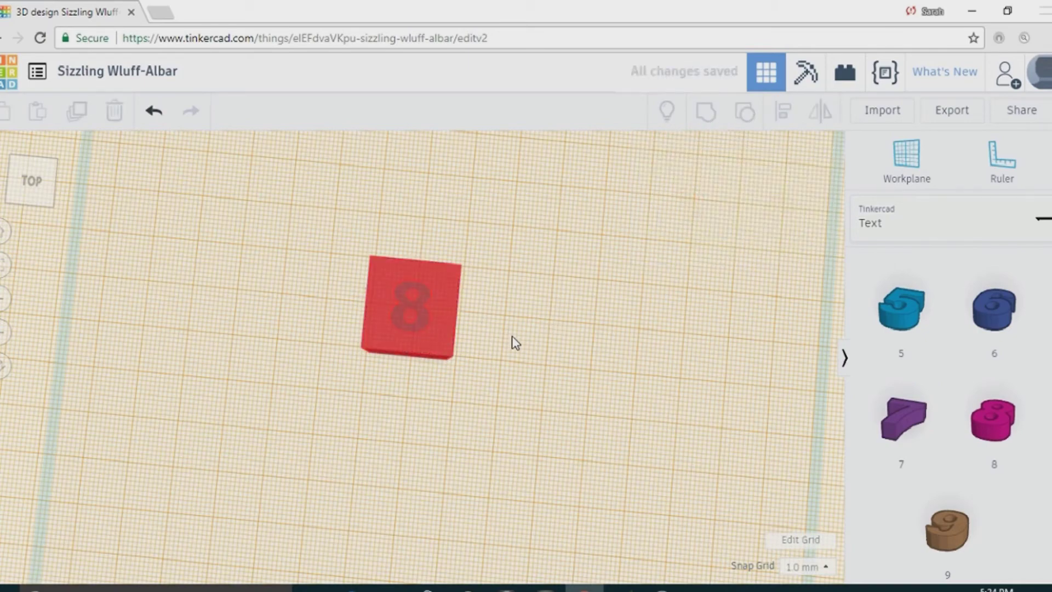
# - Shift the grouped cube slightly towards the back and ungroup it into the cube and the 8 hole
pyautogui.moveTo(514, 350); pyautogui.dragTo(511, 370, button='right')
pyautogui.click(432, 320)
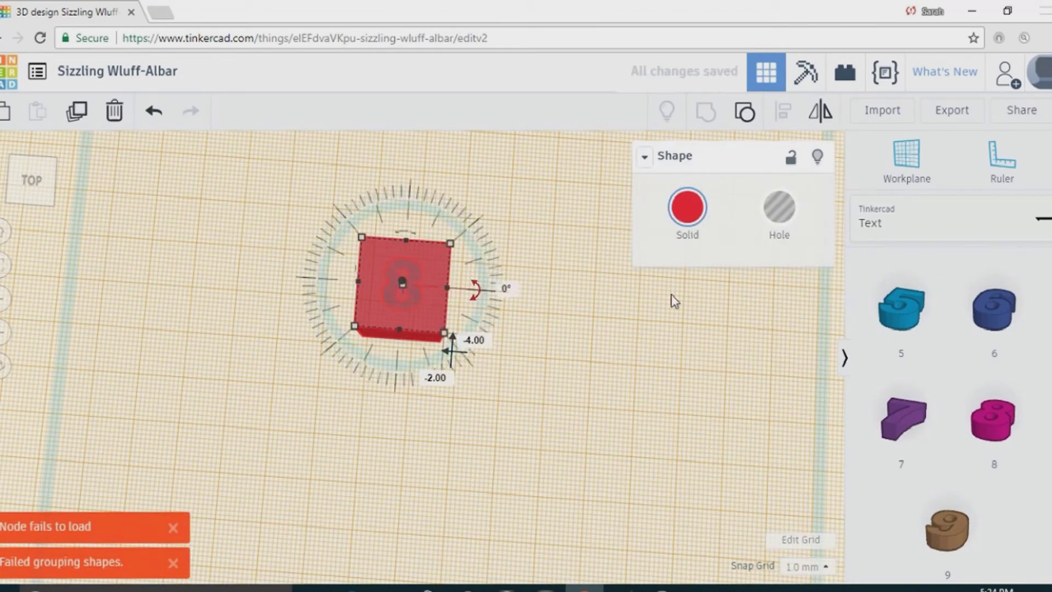
pyautogui.click(393, 305)
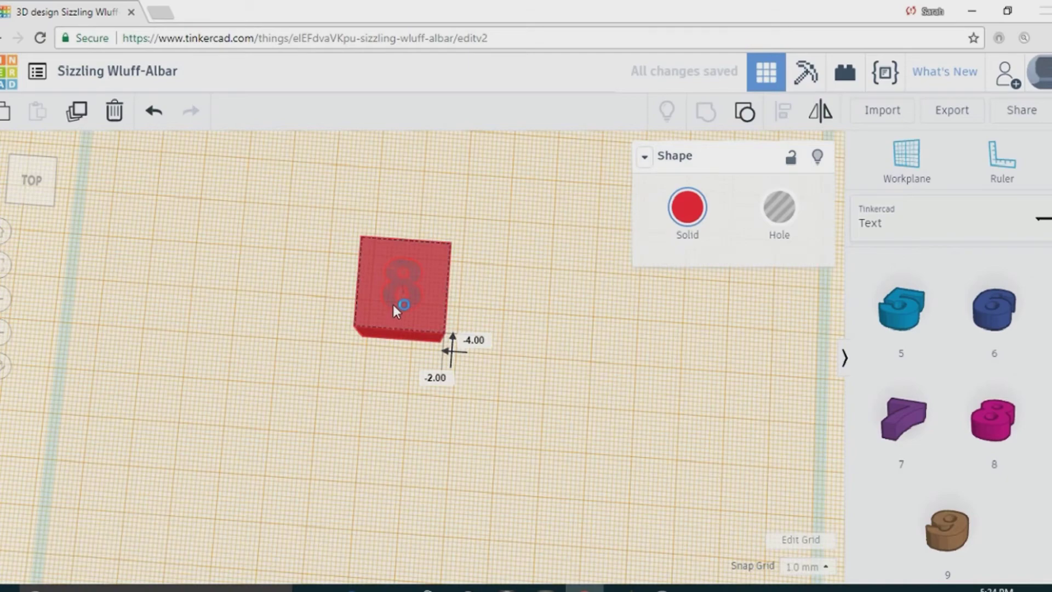
pyautogui.moveTo(439, 308); pyautogui.dragTo(413, 293, button='right')
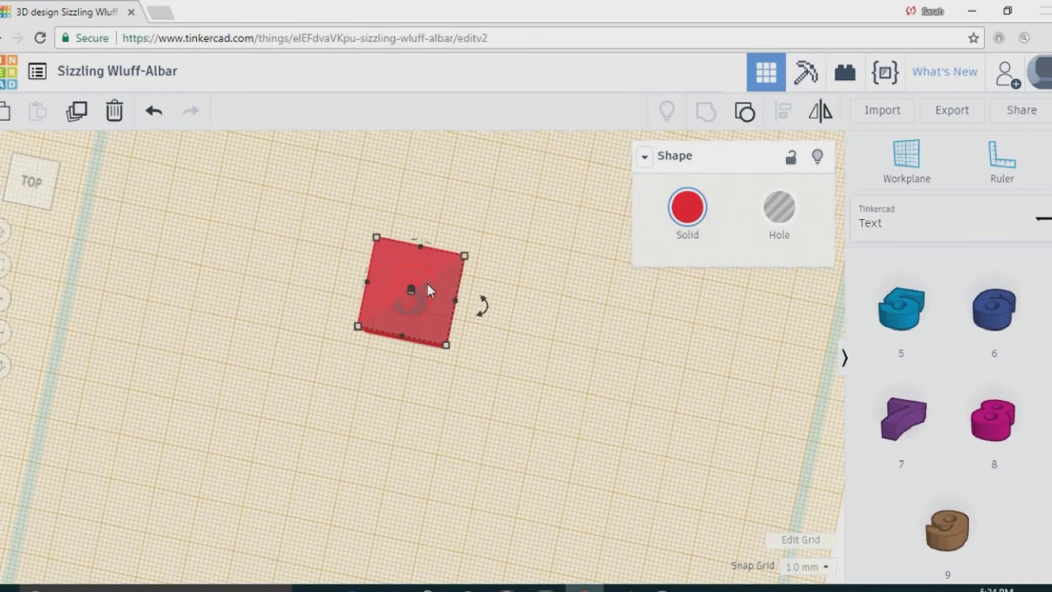
pyautogui.moveTo(435, 312); pyautogui.dragTo(432, 282)
pyautogui.moveTo(331, 170); pyautogui.dragTo(528, 346)
pyautogui.moveTo(361, 214); pyautogui.dragTo(497, 318)
pyautogui.moveTo(359, 164); pyautogui.dragTo(495, 340)
pyautogui.moveTo(549, 230); pyautogui.dragTo(331, 359)
pyautogui.click(442, 296)
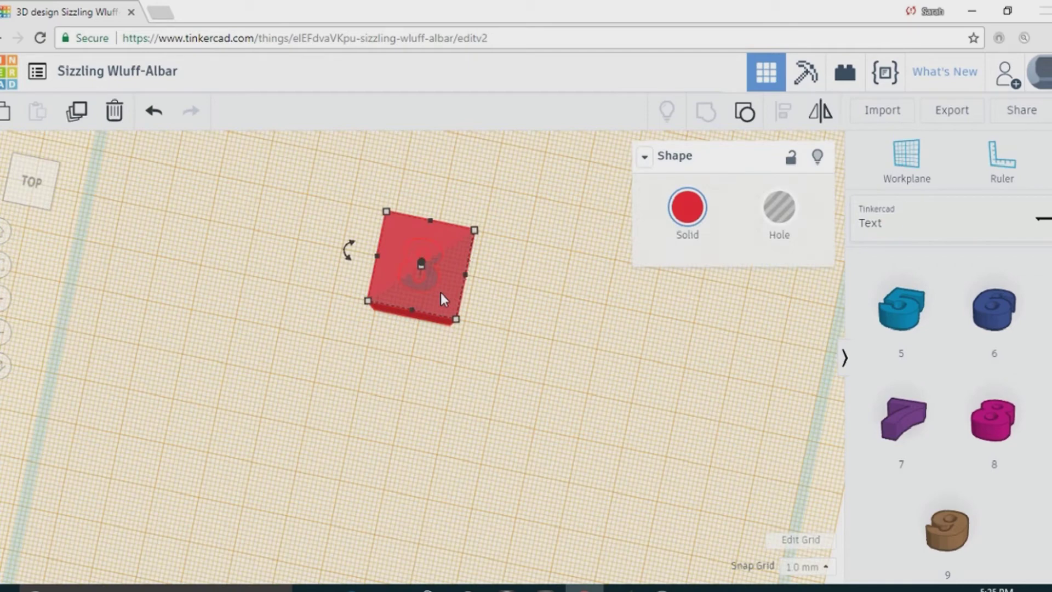
pyautogui.click(743, 114)
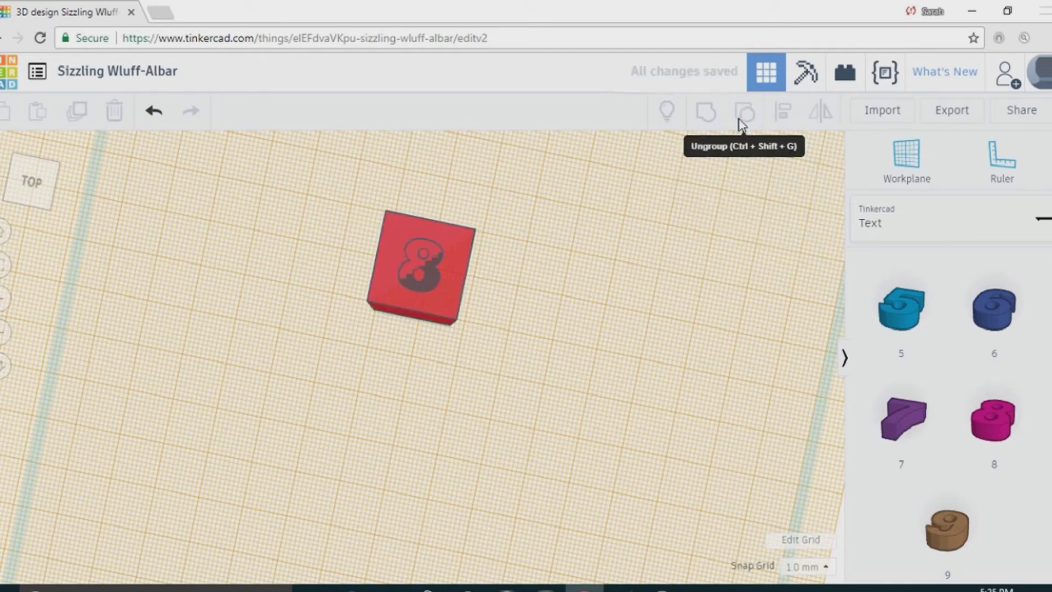
# - Centre the 8 hole on the cube's top face and group both shapes to engrave the number
pyautogui.moveTo(455, 301); pyautogui.dragTo(316, 290)
pyautogui.moveTo(317, 290); pyautogui.dragTo(501, 243, button='right')
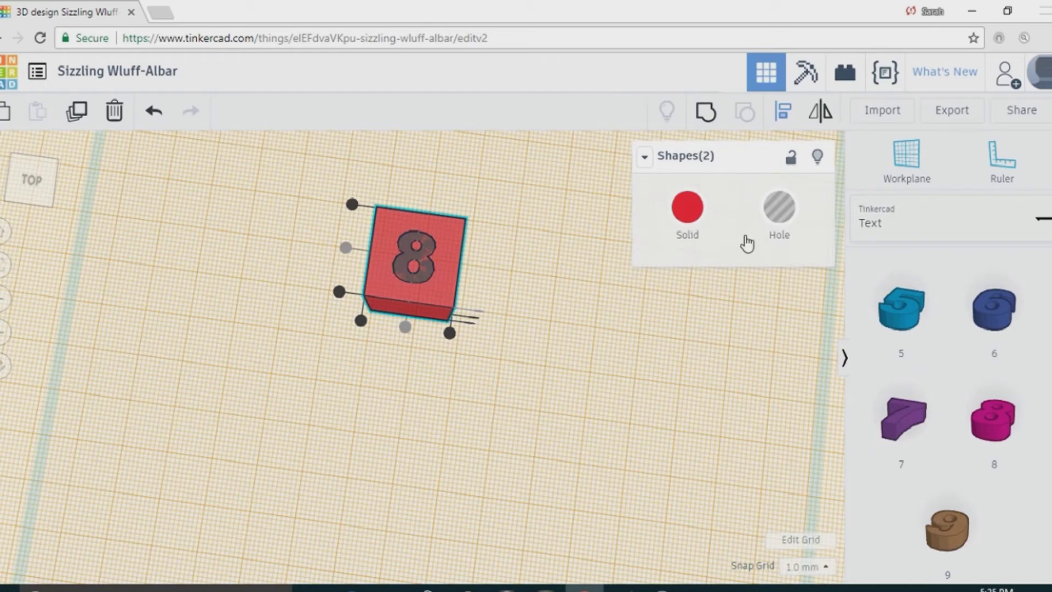
pyautogui.moveTo(305, 164); pyautogui.dragTo(500, 357)
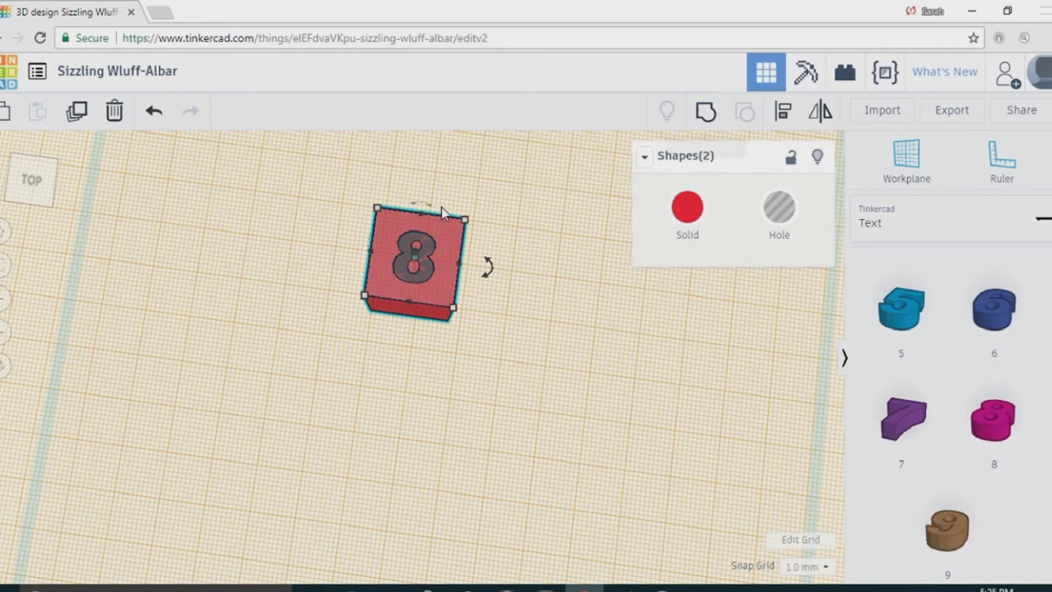
pyautogui.click(706, 113)
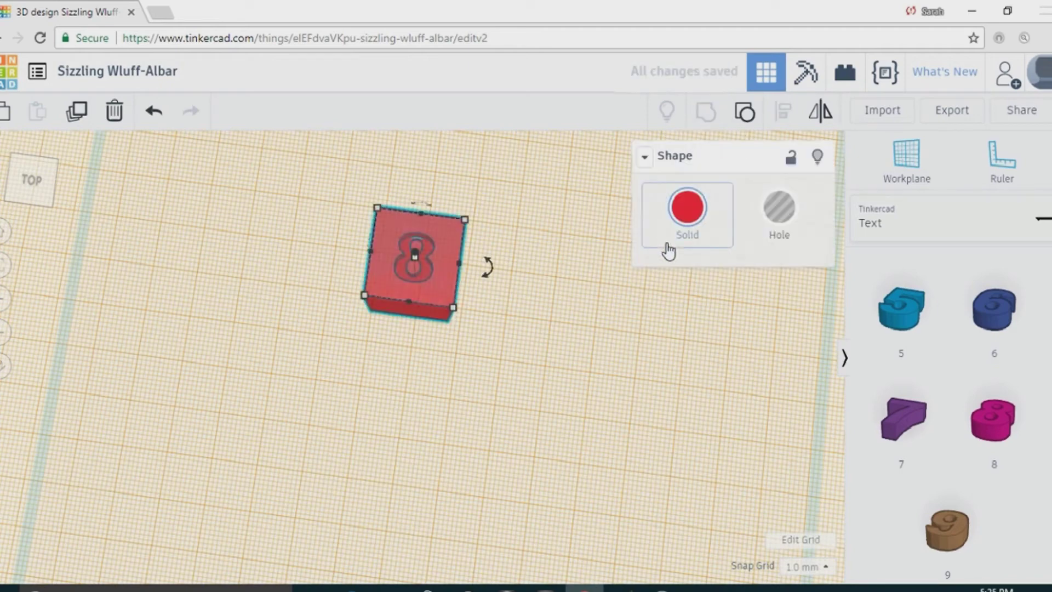
pyautogui.click(557, 327)
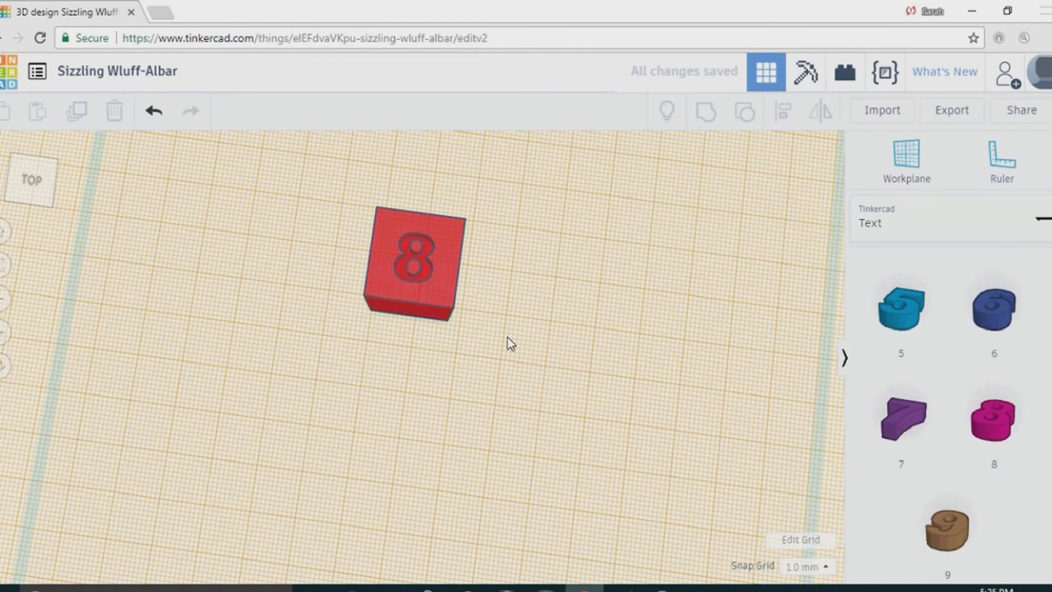
# - Set a new workplane on the cube's front face and place the number 7 from the Text shapes on it
pyautogui.moveTo(507, 343); pyautogui.dragTo(511, 252, button='right')
pyautogui.moveTo(509, 313); pyautogui.dragTo(453, 340, button='right')
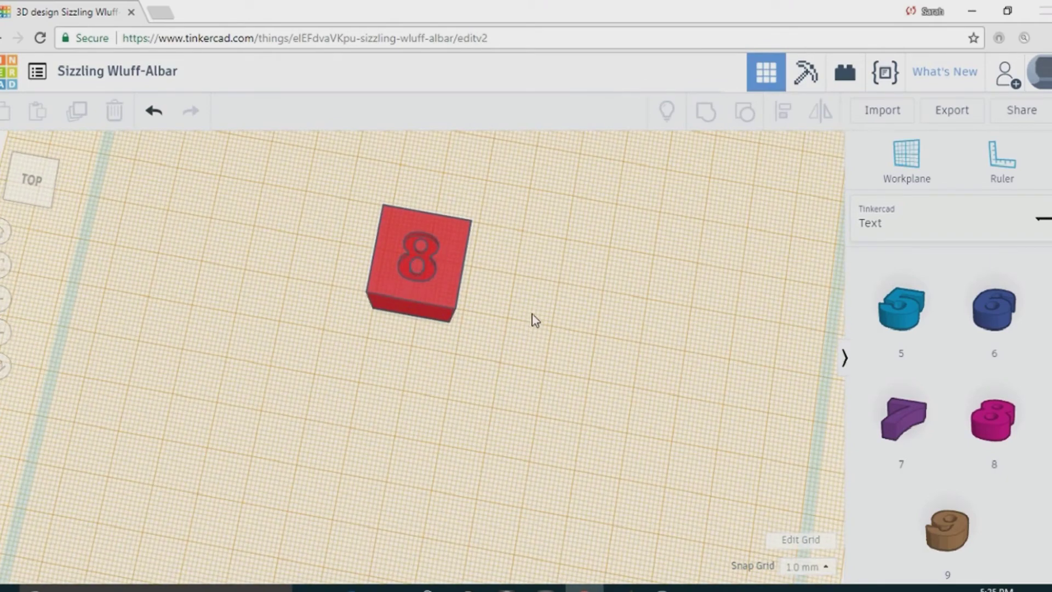
pyautogui.moveTo(540, 350)
pyautogui.mouseDown(button='right')
pyautogui.moveTo(549, 235)
pyautogui.moveTo(534, 351)
pyautogui.moveTo(544, 333)
pyautogui.mouseUp(button='right')
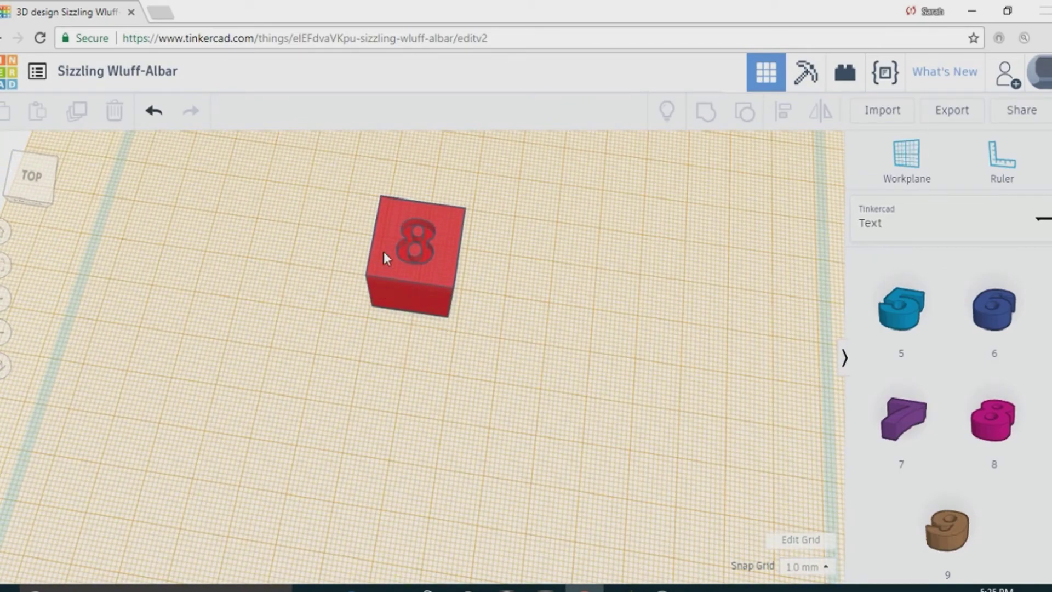
pyautogui.click(906, 159)
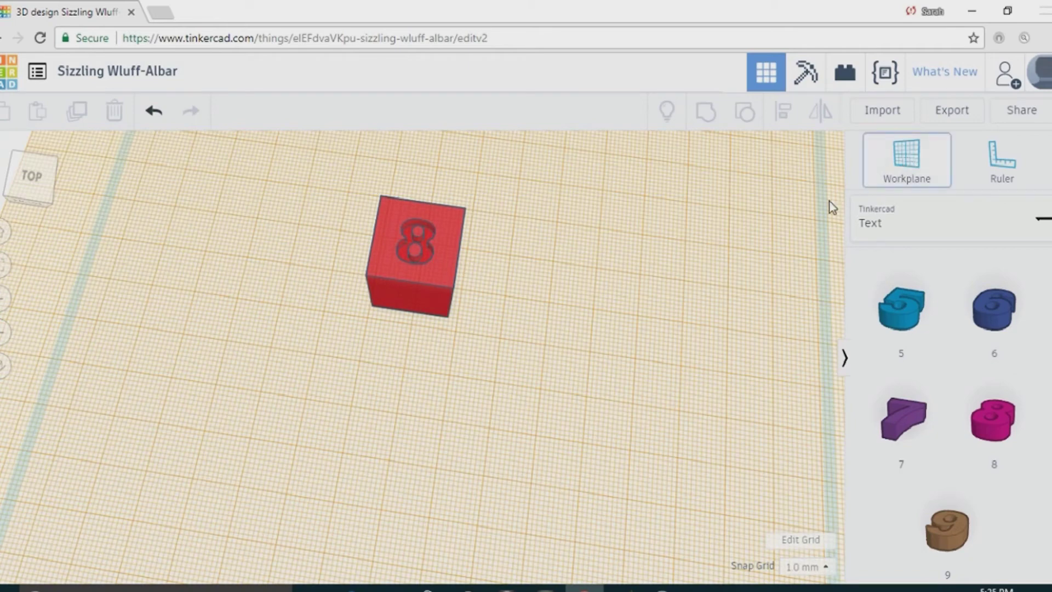
pyautogui.click(410, 296)
pyautogui.moveTo(533, 335); pyautogui.dragTo(546, 265, button='right')
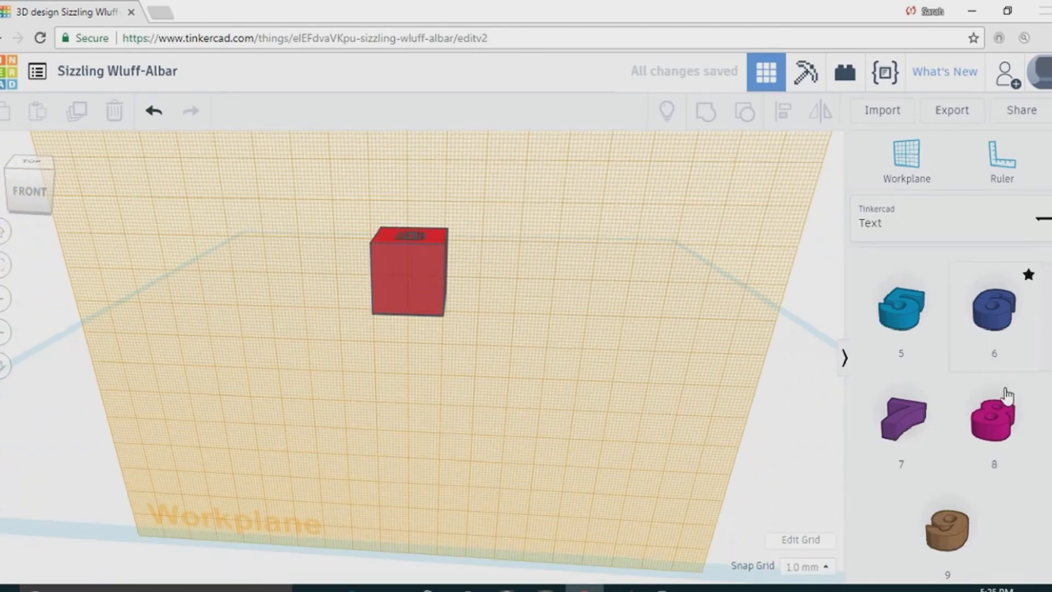
pyautogui.moveTo(899, 423); pyautogui.dragTo(412, 281)
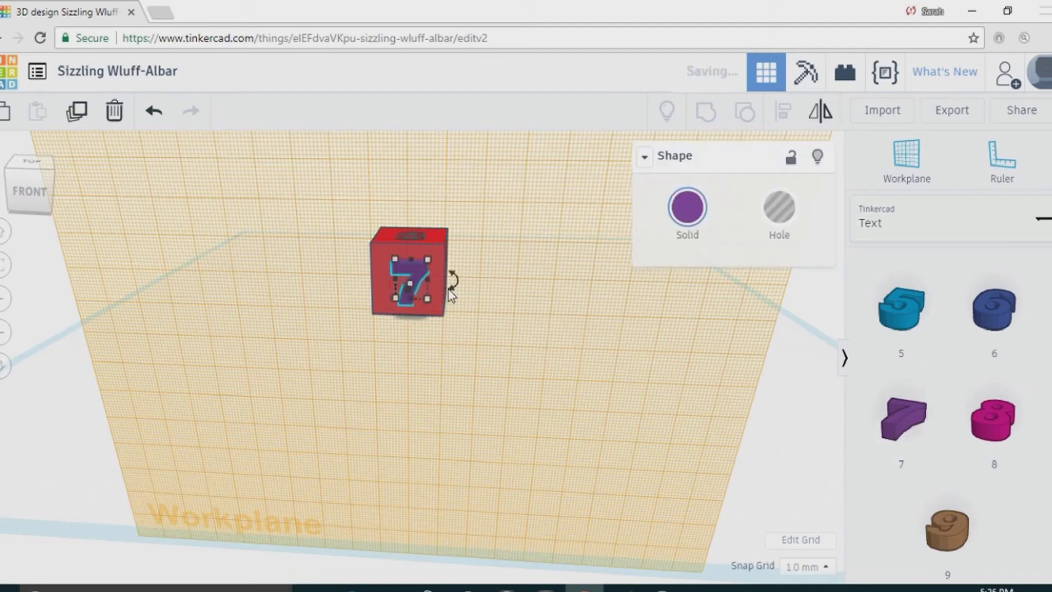
# - Push the 7 about 3 mm into the cube's front face and turn it into a hole
pyautogui.moveTo(419, 281); pyautogui.dragTo(355, 301, button='right')
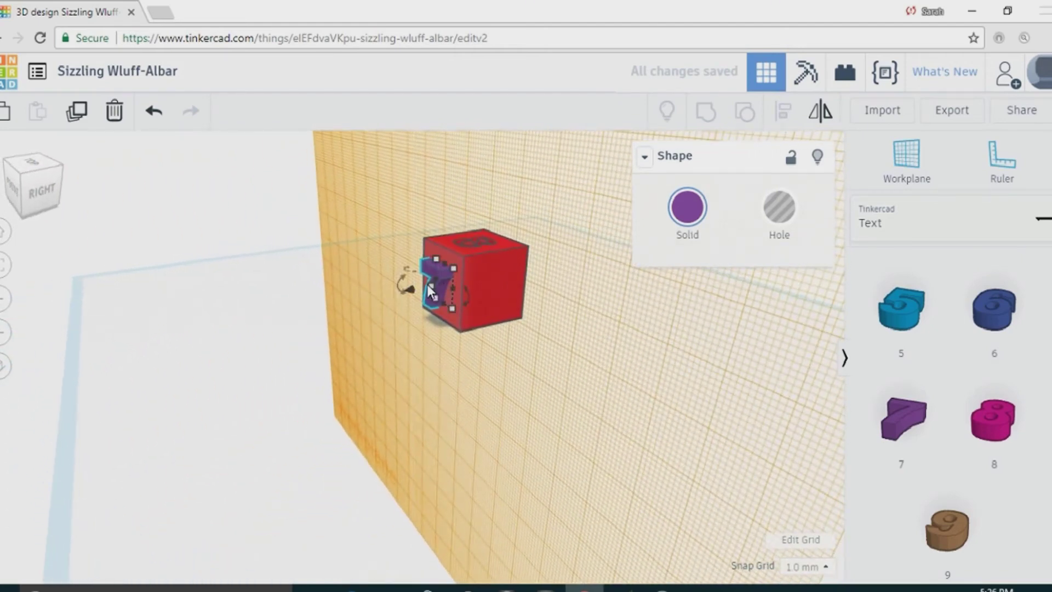
pyautogui.moveTo(429, 282); pyautogui.dragTo(449, 285)
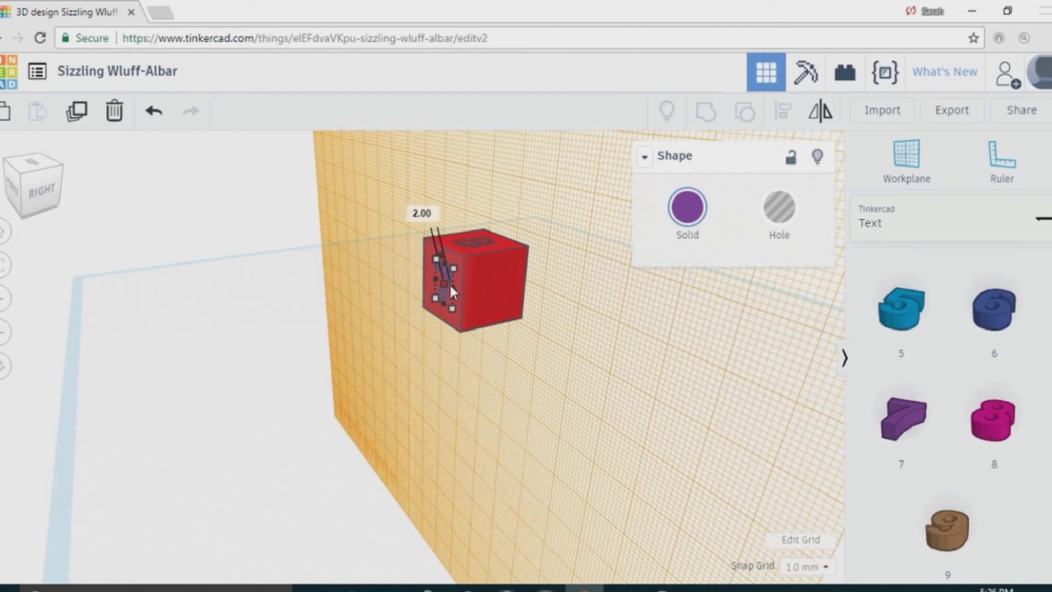
pyautogui.moveTo(452, 284); pyautogui.dragTo(451, 281)
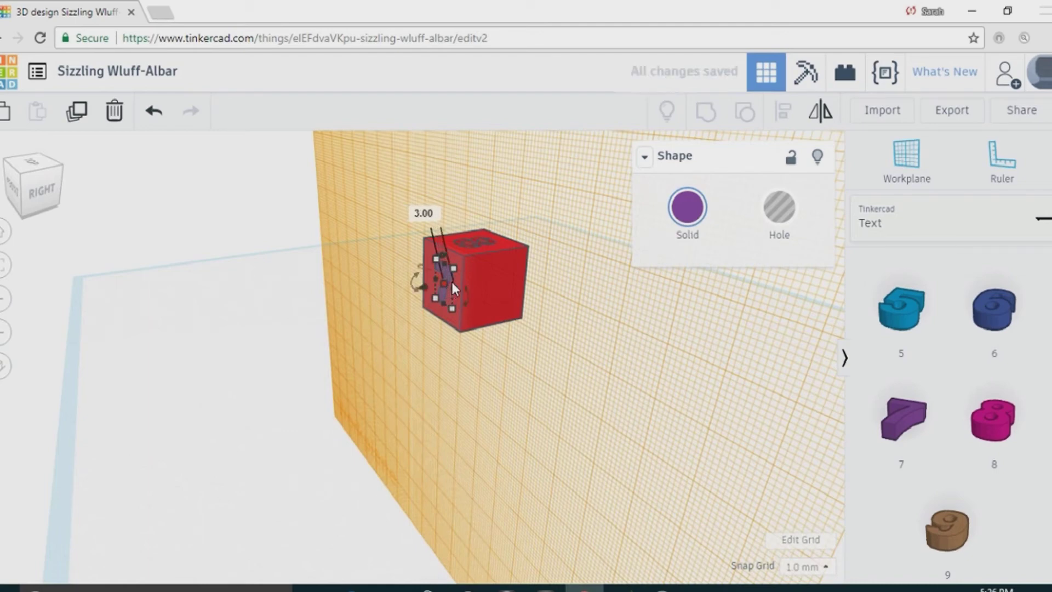
pyautogui.click(777, 211)
# - Align the 7 hole with the cube so it is centred on the front face in both directions
pyautogui.moveTo(429, 354); pyautogui.dragTo(379, 266, button='right')
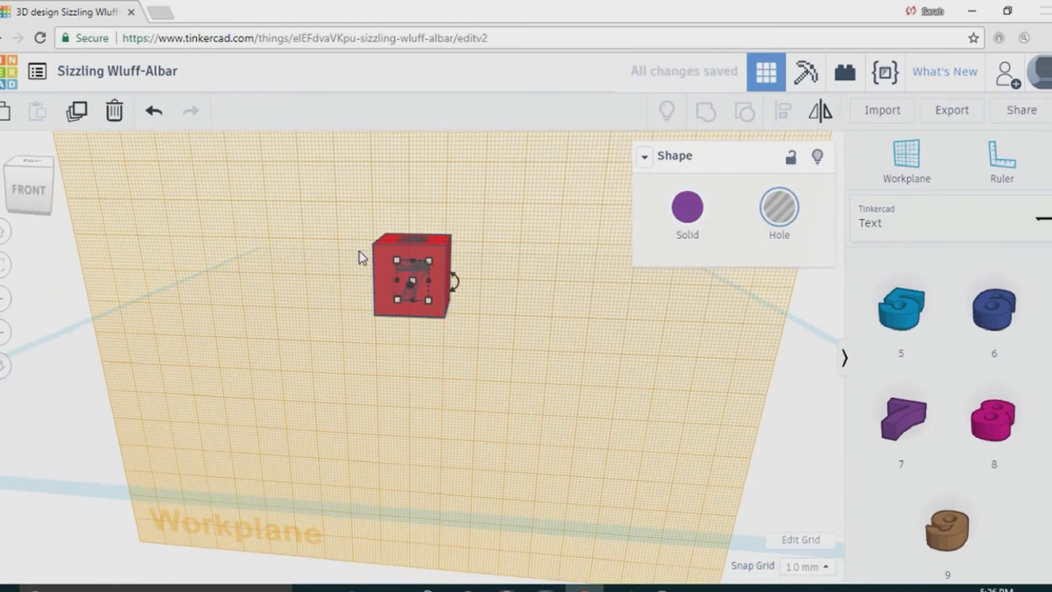
pyautogui.moveTo(359, 228); pyautogui.dragTo(472, 332)
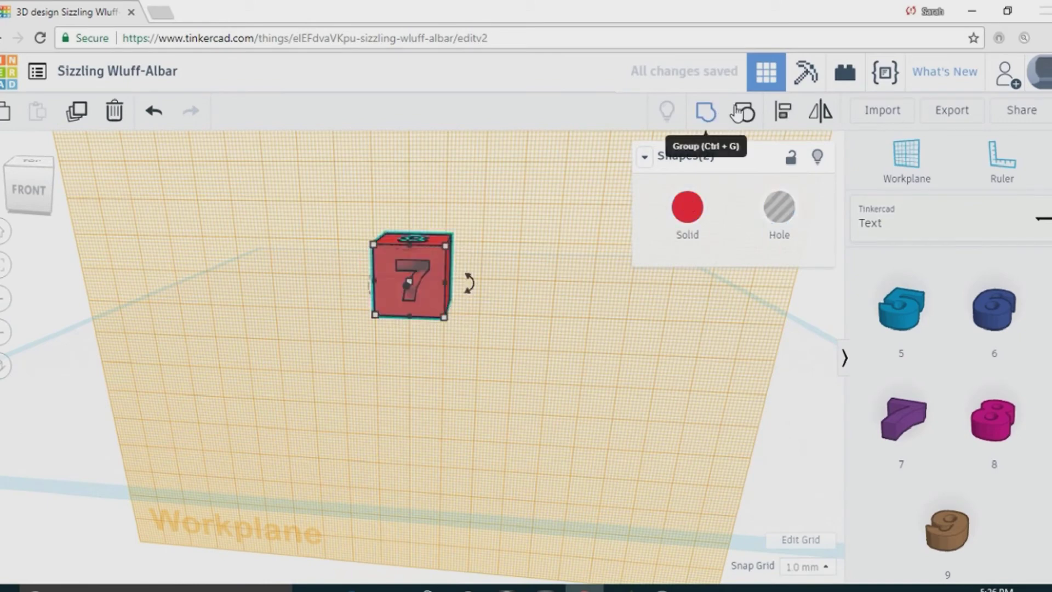
pyautogui.click(785, 115)
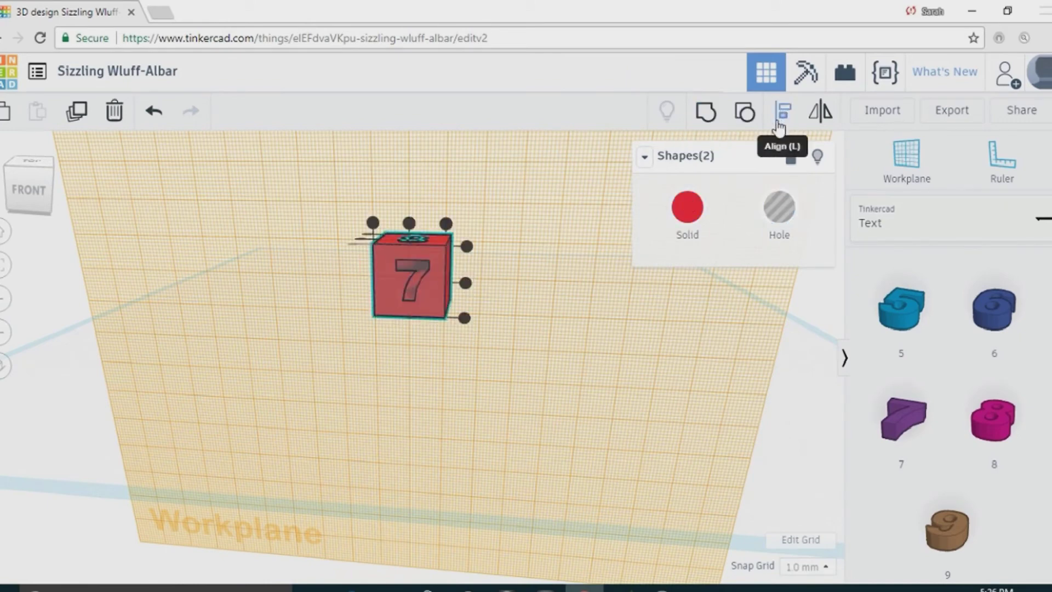
pyautogui.click(465, 284)
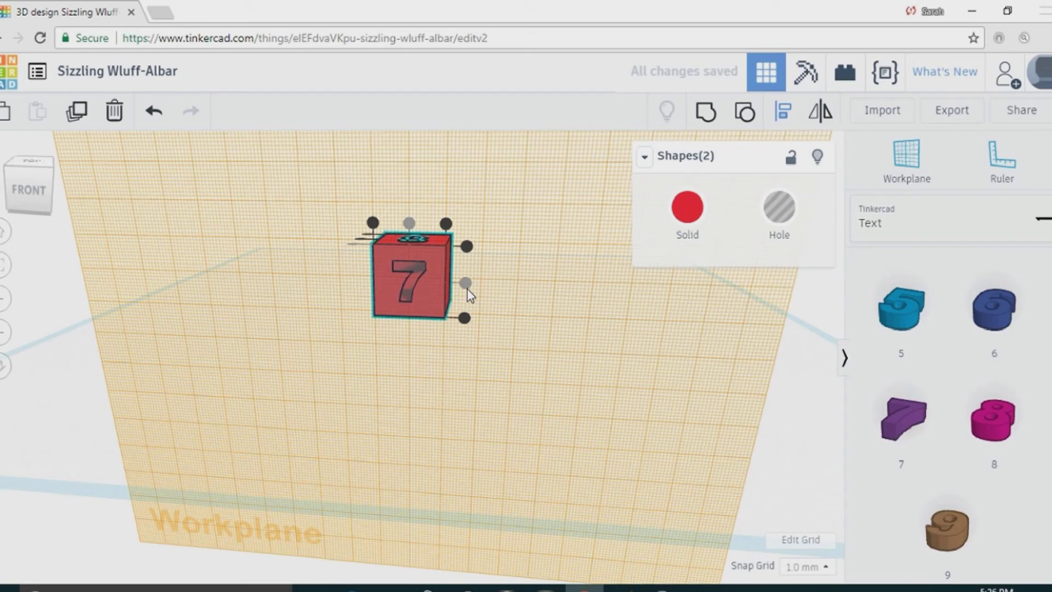
# - Group the cube with the 7 hole to engrave the number into the front face
pyautogui.click(263, 251)
pyautogui.moveTo(295, 224); pyautogui.dragTo(507, 350)
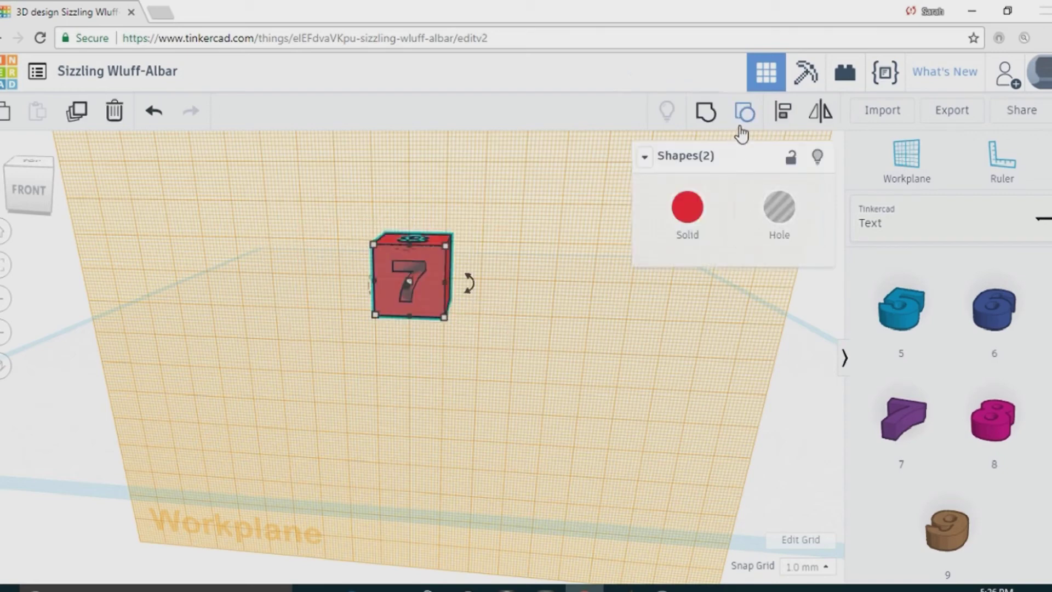
pyautogui.click(707, 115)
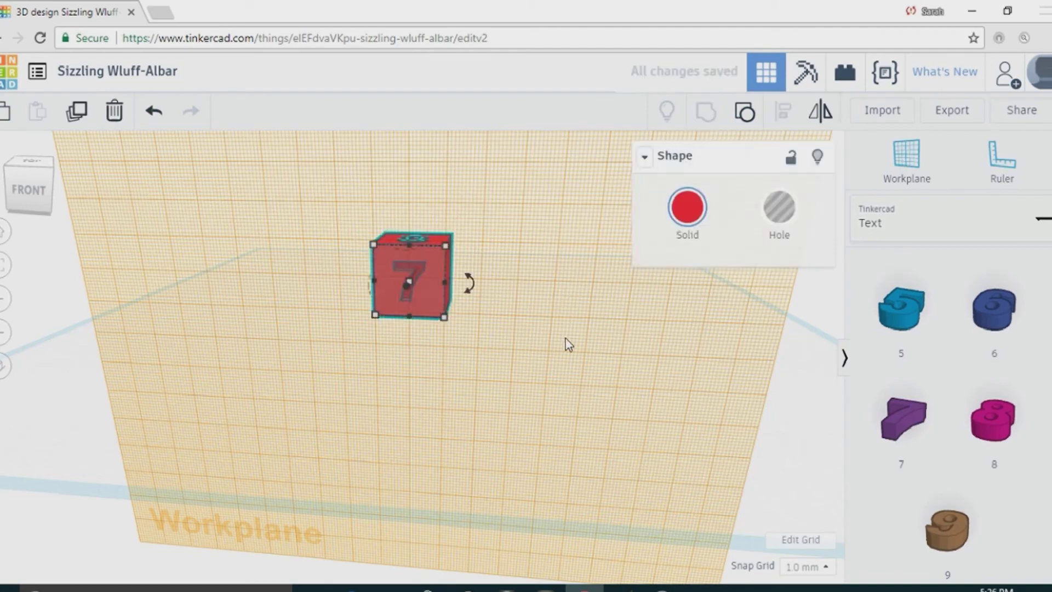
pyautogui.moveTo(502, 313); pyautogui.dragTo(415, 235, button='right')
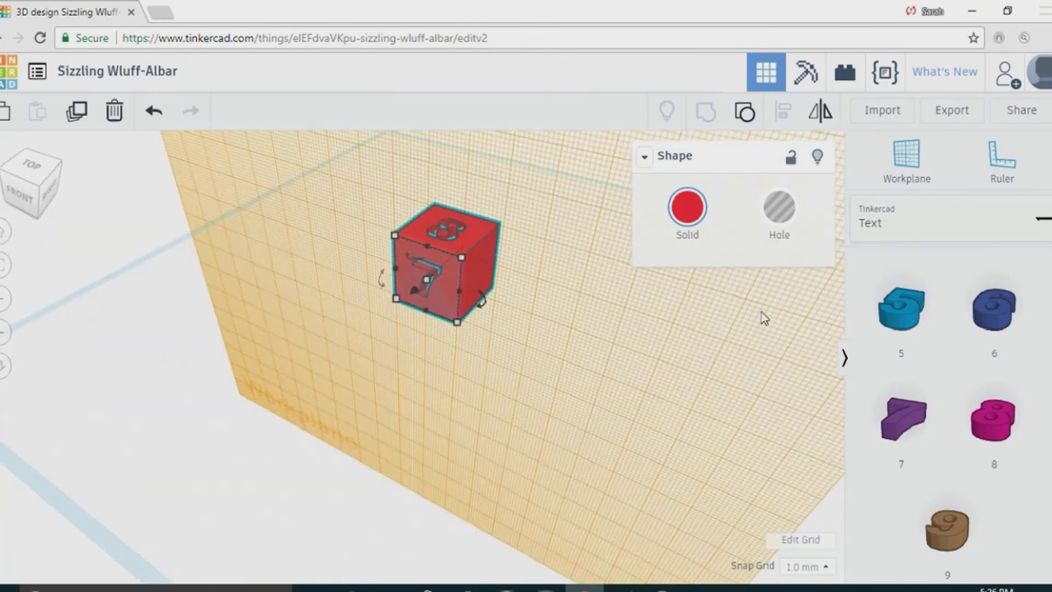
# - Reset the workplane from the cube's front face to the original base plane
pyautogui.click(913, 162)
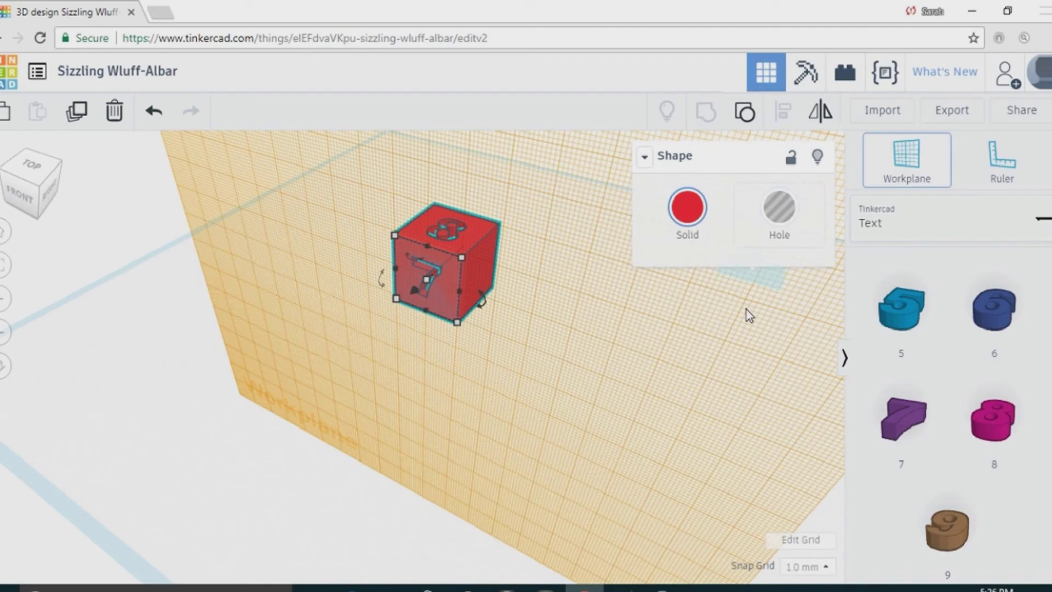
pyautogui.click(711, 376)
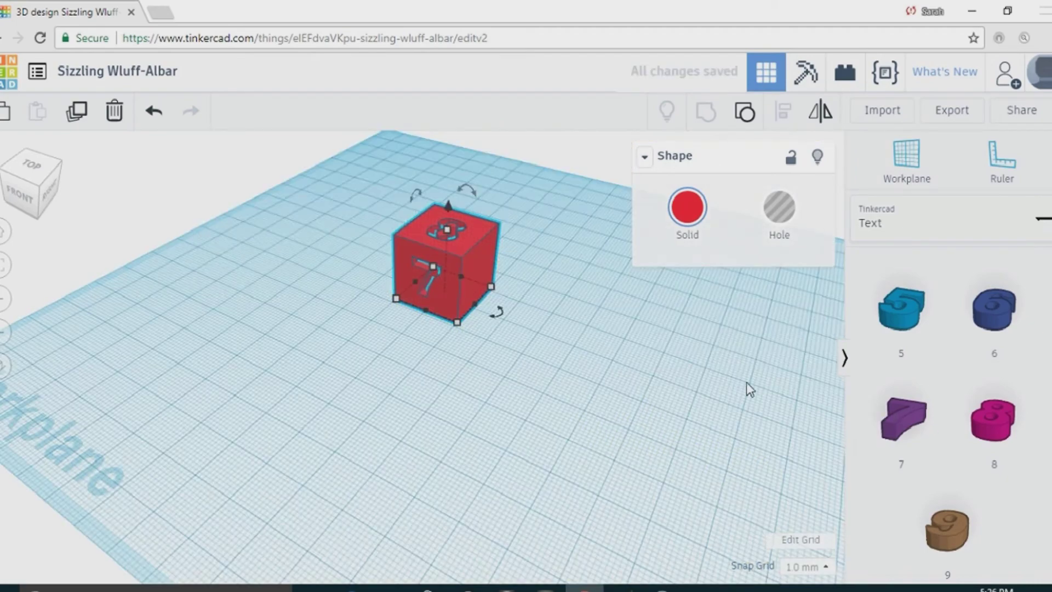
pyautogui.moveTo(582, 322); pyautogui.dragTo(336, 304, button='right')
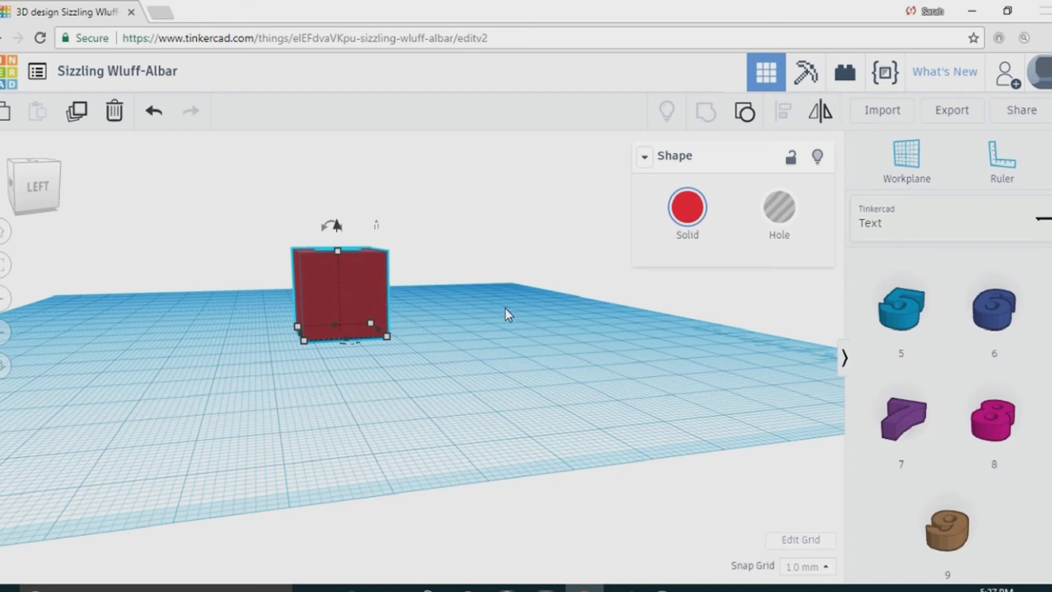
pyautogui.moveTo(503, 348); pyautogui.dragTo(383, 411, button='right')
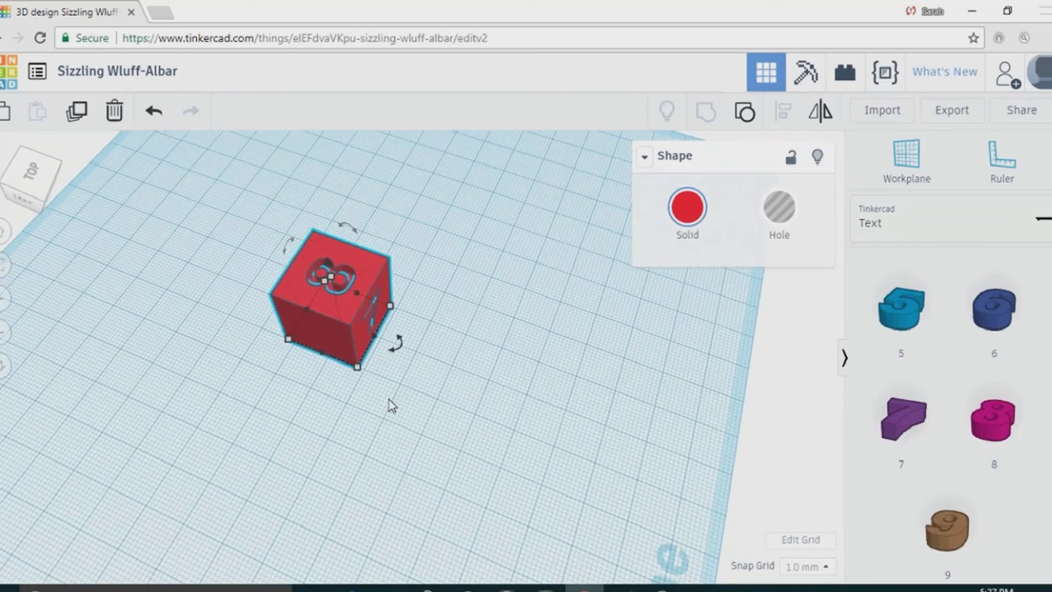
pyautogui.scroll(2, 455, 318)
pyautogui.moveTo(455, 317); pyautogui.dragTo(381, 232, button='right')
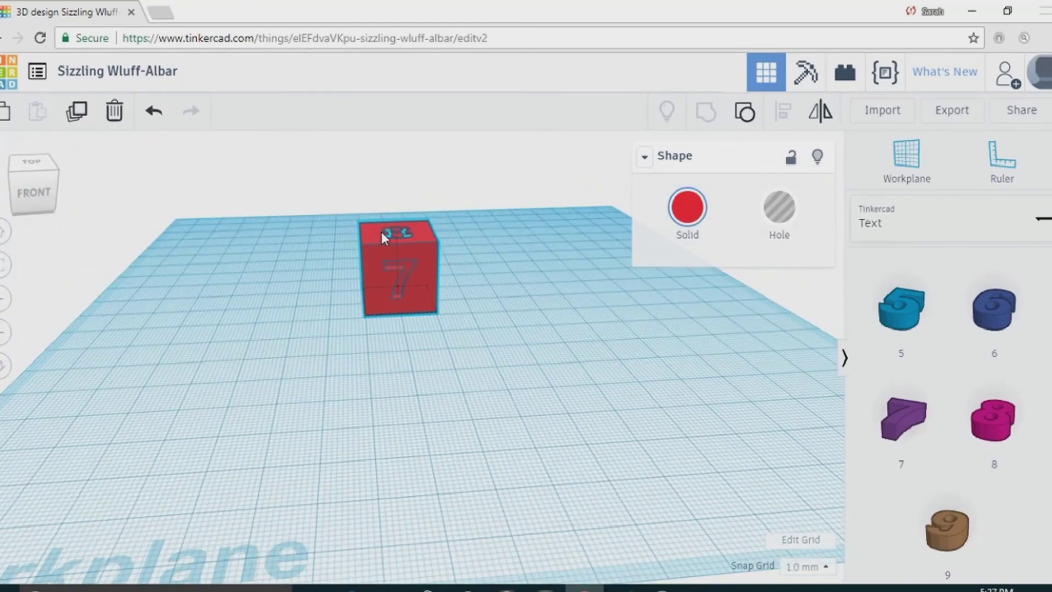
pyautogui.moveTo(521, 357)
pyautogui.mouseDown(button='right')
pyautogui.moveTo(514, 345)
pyautogui.moveTo(512, 429)
pyautogui.moveTo(502, 351)
pyautogui.mouseUp(button='right')
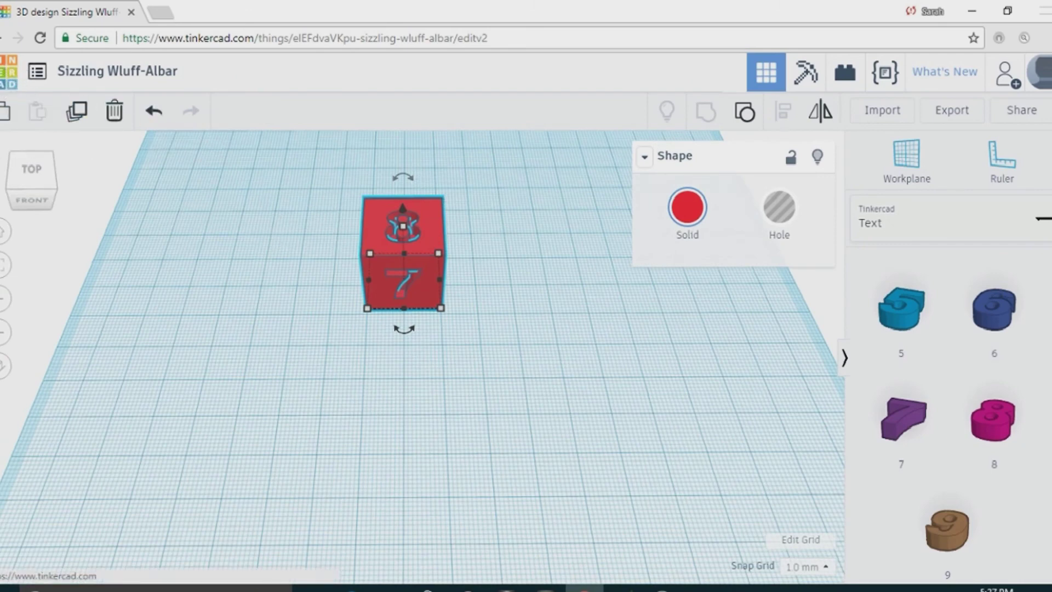
# - Leave the cube design for the dashboard and open the Learn page
pyautogui.click(6, 83)
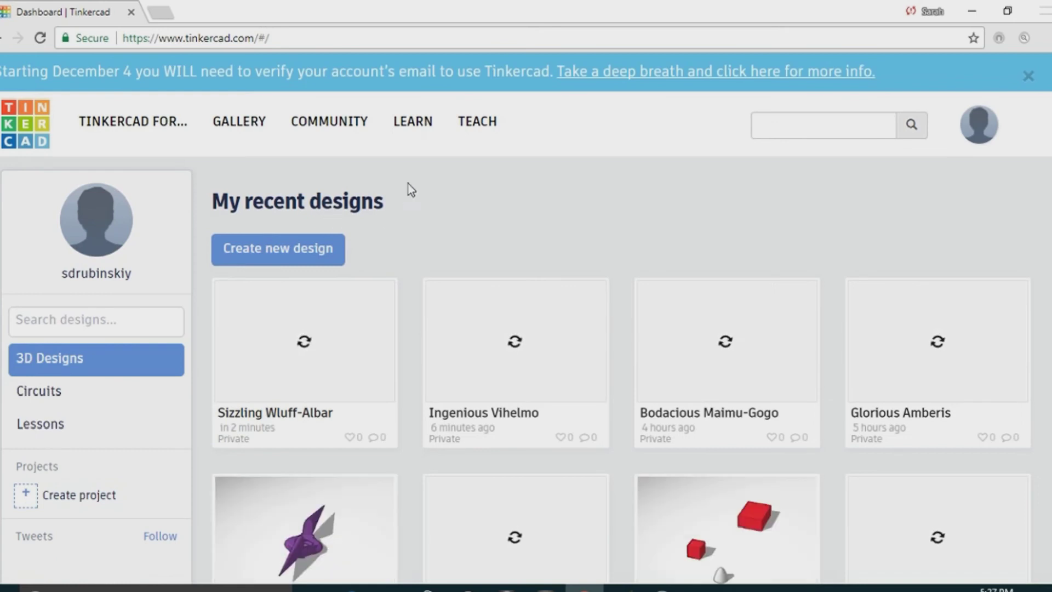
pyautogui.click(415, 131)
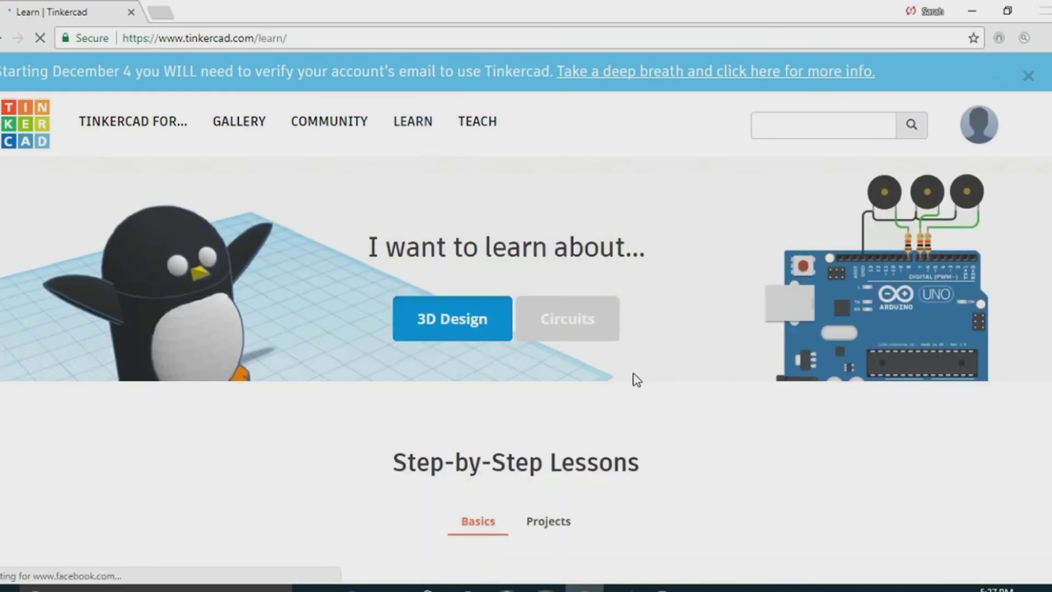
# - Look through the 3D Design lessons on the Learn page, from the step-by-step basics to the Circuit Assemblies section
pyautogui.scroll(-8, 646, 324)
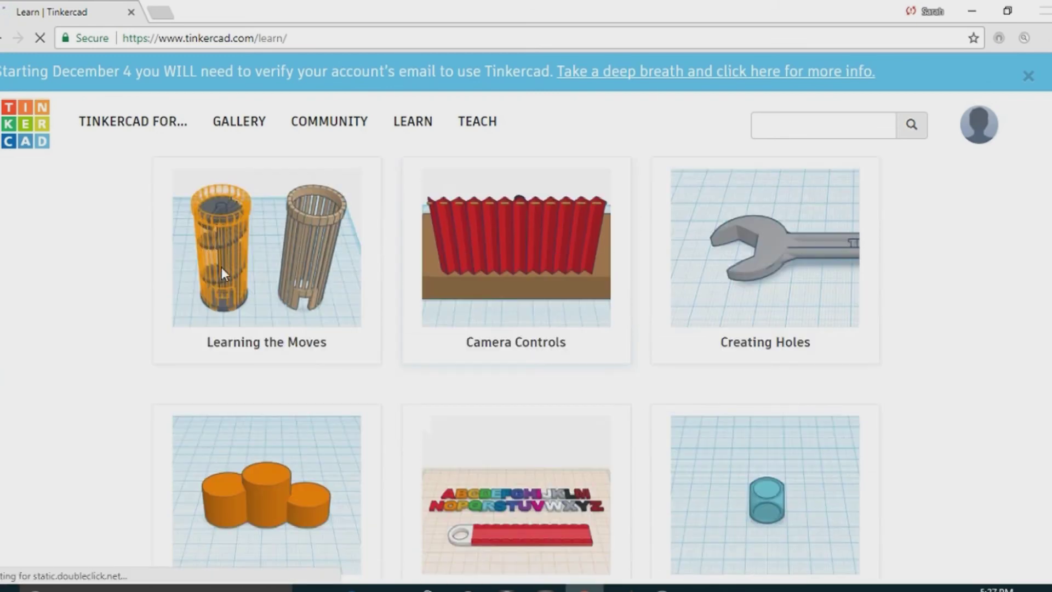
pyautogui.scroll(2, 359, 276)
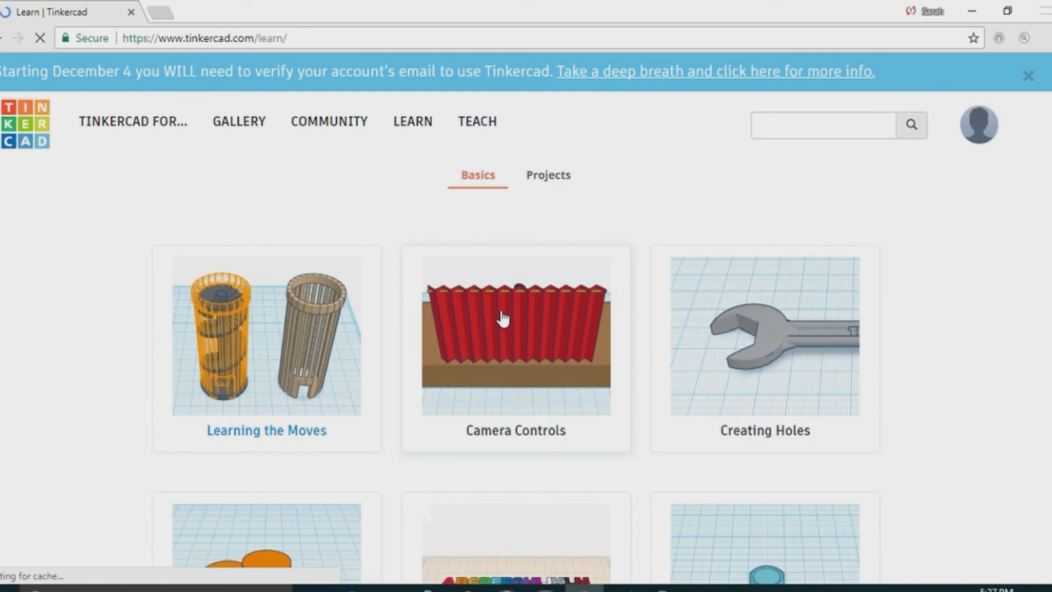
pyautogui.scroll(-1, 496, 319)
pyautogui.scroll(-3, 498, 325)
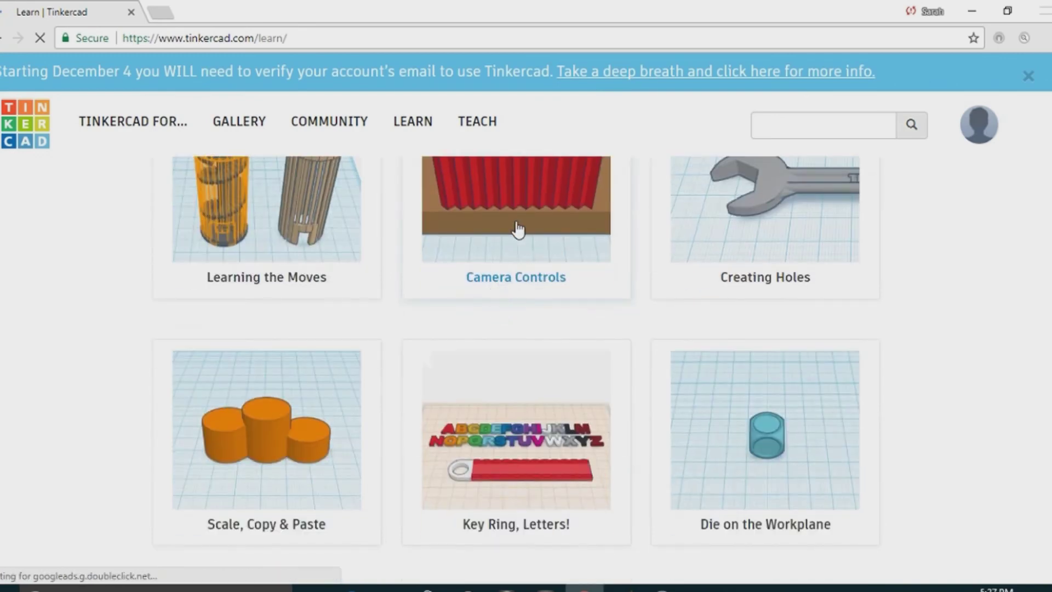
pyautogui.scroll(1, 674, 222)
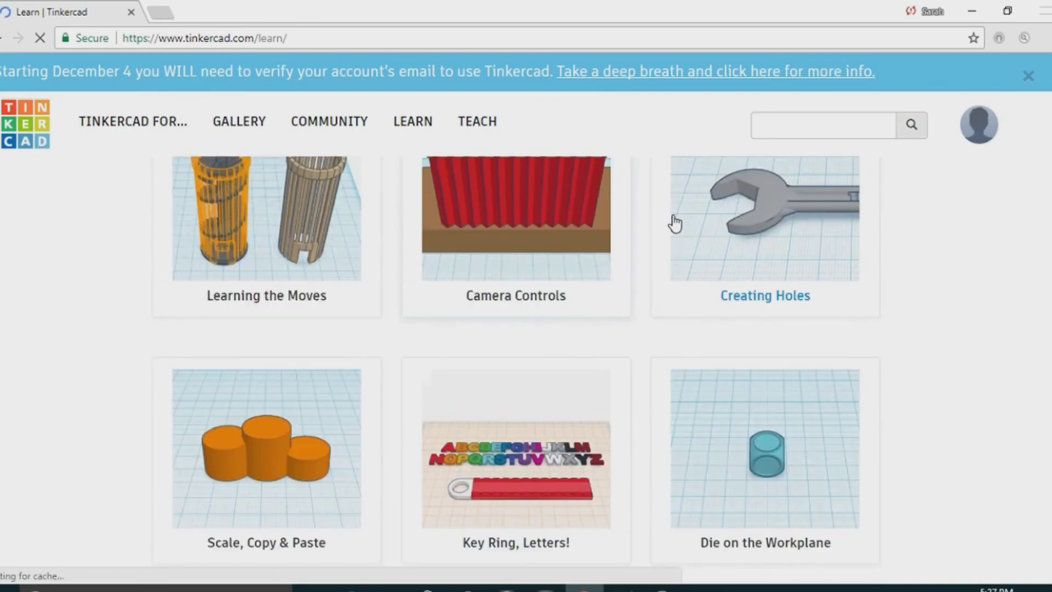
pyautogui.scroll(-5, 650, 232)
pyautogui.scroll(-4, 458, 213)
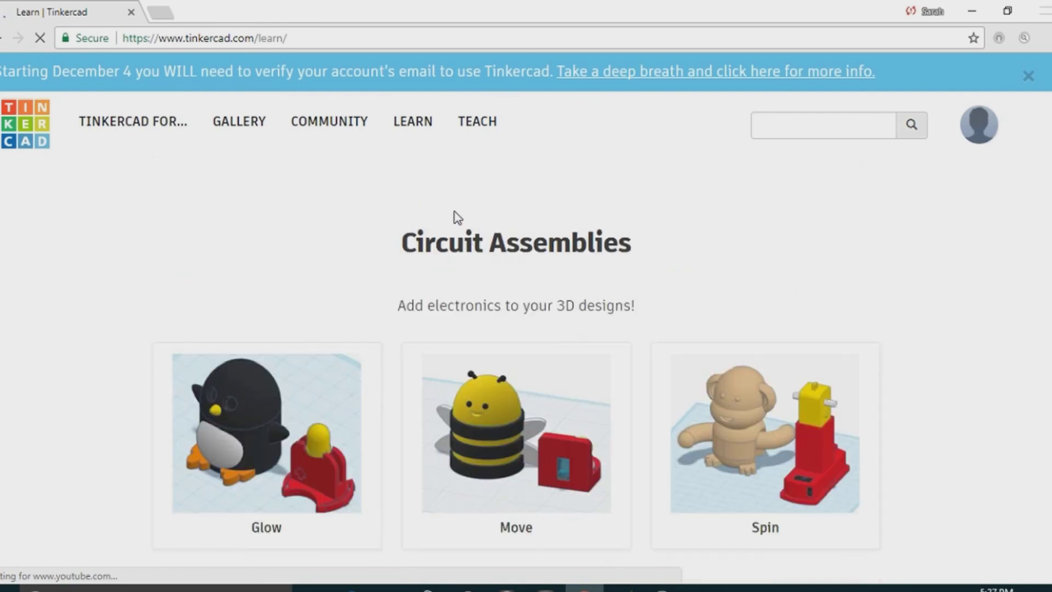
pyautogui.scroll(5, 458, 218)
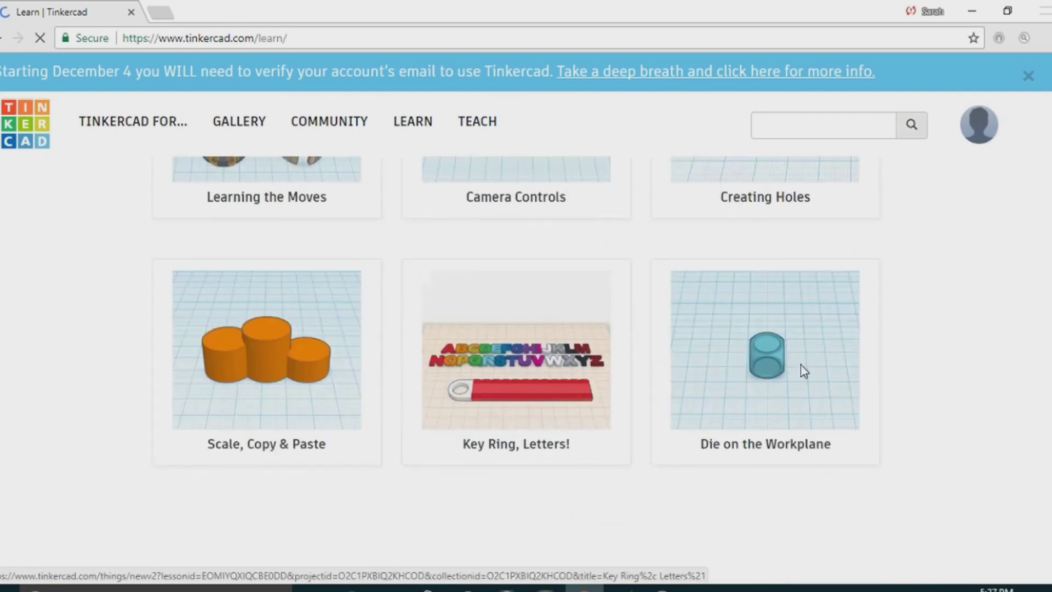
pyautogui.scroll(1, 110, 324)
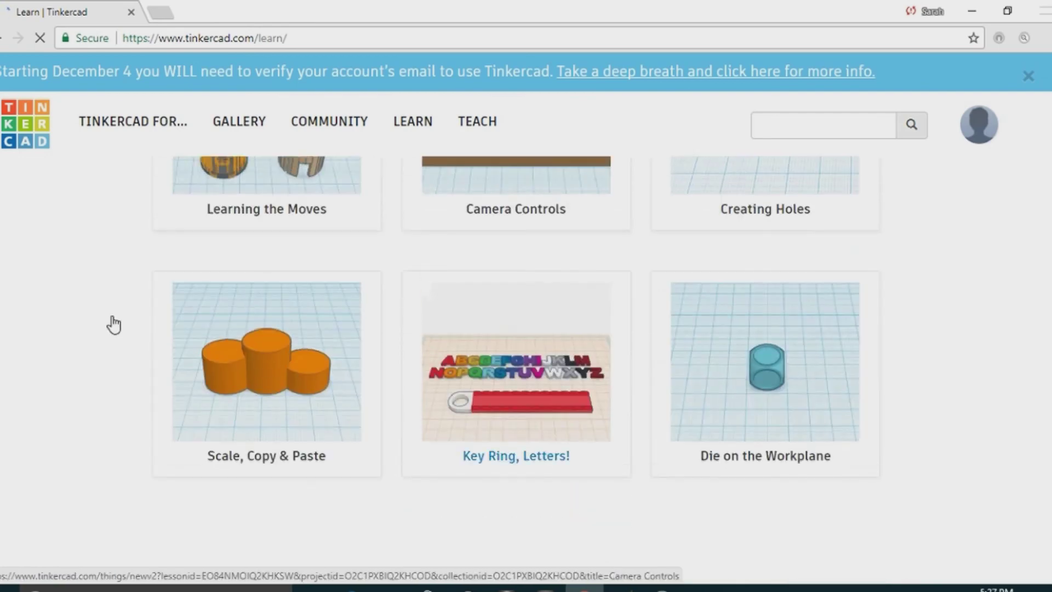
pyautogui.scroll(-7, 326, 296)
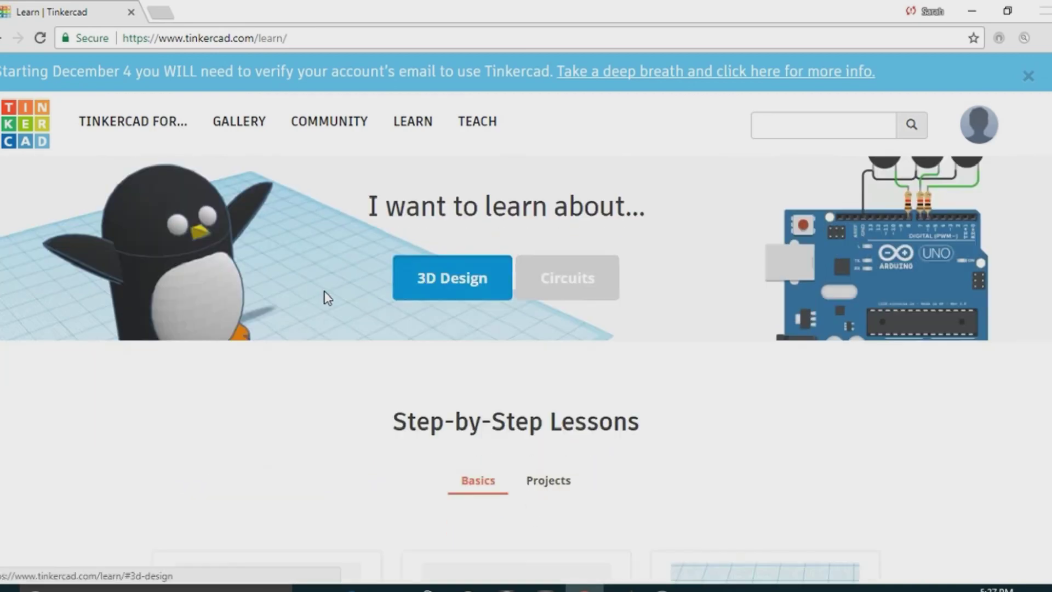
pyautogui.scroll(7, 416, 312)
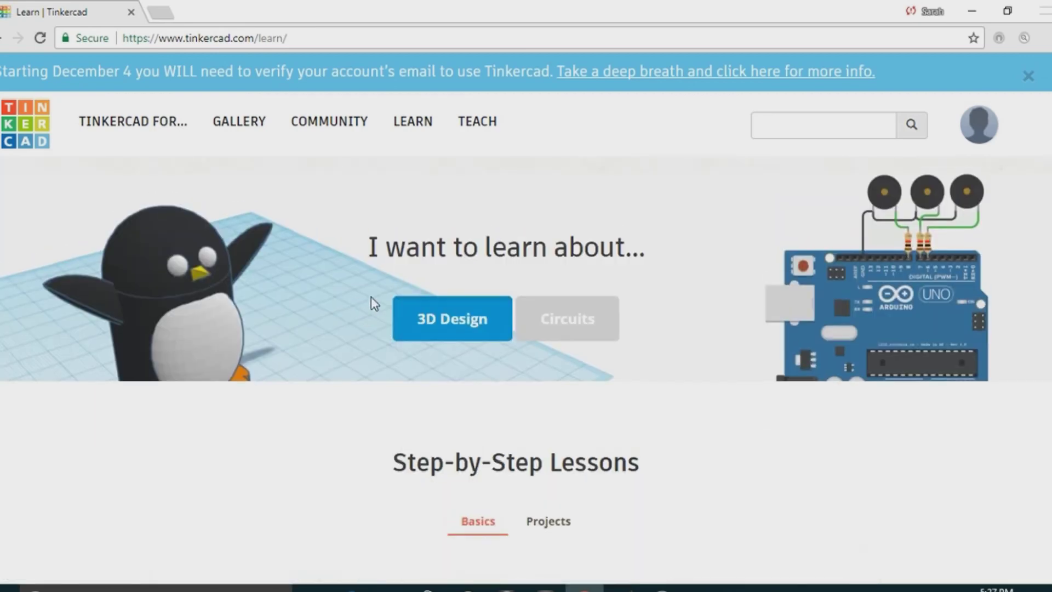